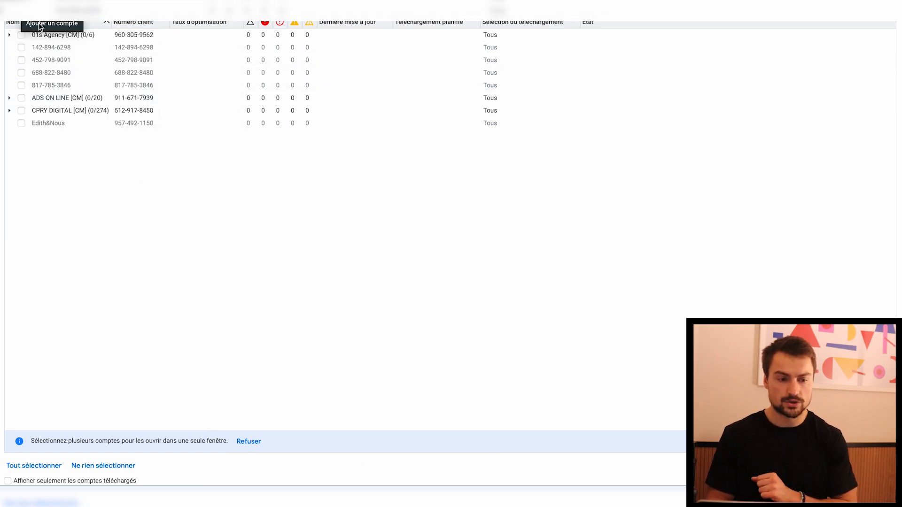
Open the Google Ads sign-in window for adding an account and close it without signing in
{"action": "left_click", "coordinate": [42, 31]}
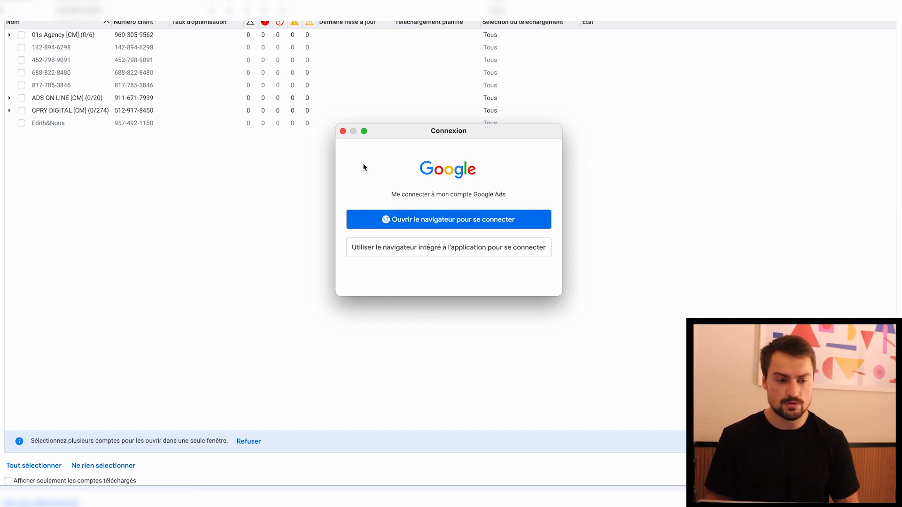
{"action": "left_click", "coordinate": [342, 131]}
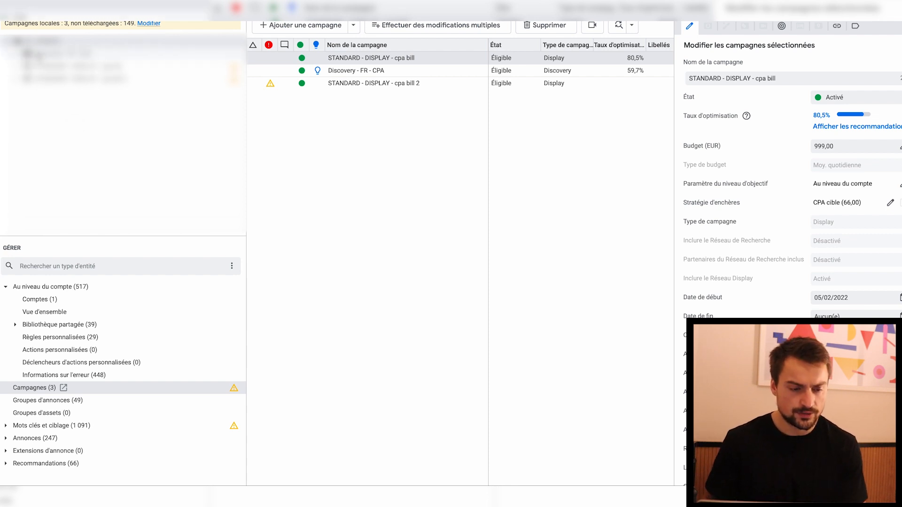
List the Discovery ads of the Discovery - FR - CPA campaign
{"action": "left_click", "coordinate": [38, 55]}
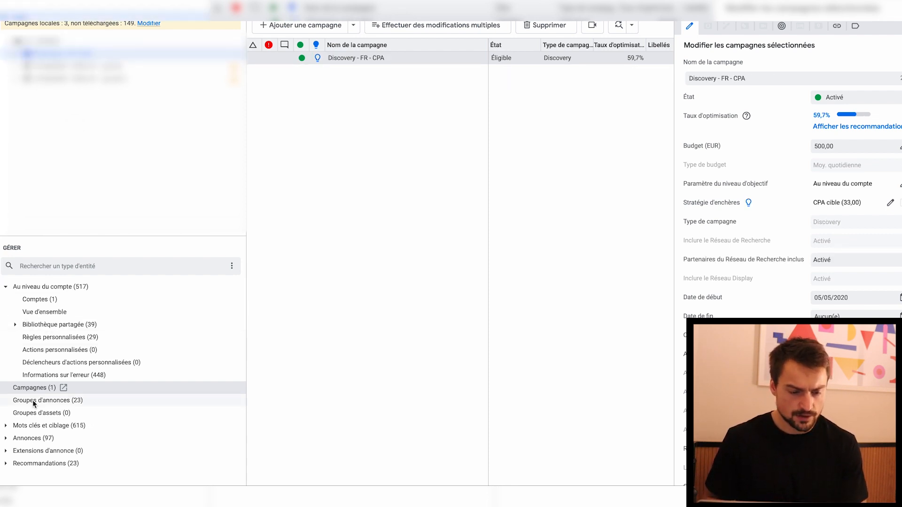
{"action": "left_click", "coordinate": [39, 438]}
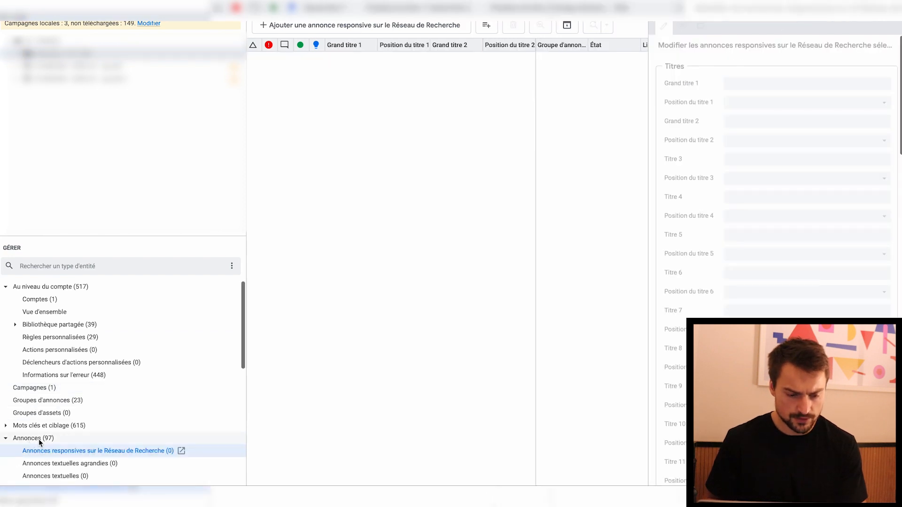
{"action": "scroll", "coordinate": [39, 442], "scroll_direction": "down", "scroll_amount": 10}
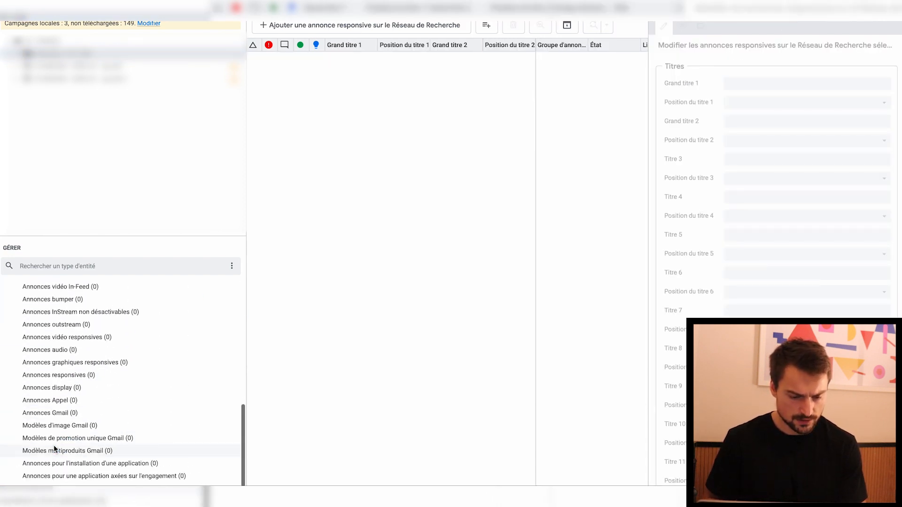
{"action": "scroll", "coordinate": [55, 448], "scroll_direction": "down", "scroll_amount": 1}
{"action": "left_click", "coordinate": [60, 459]}
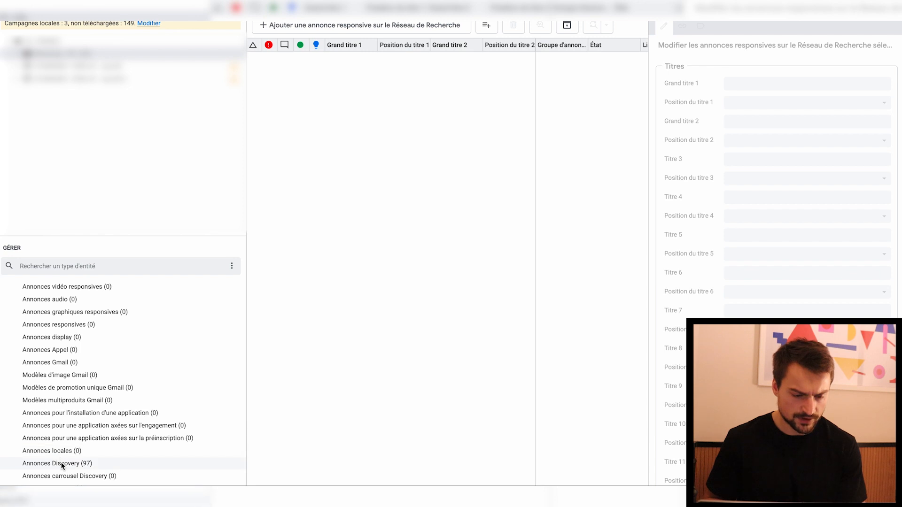
{"action": "left_click", "coordinate": [60, 462]}
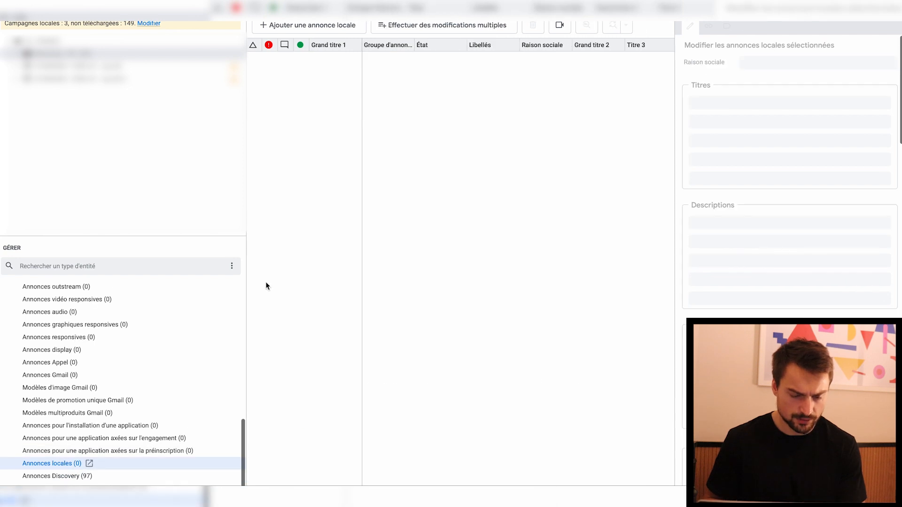
{"action": "left_click", "coordinate": [84, 475]}
{"action": "left_click", "coordinate": [292, 71]}
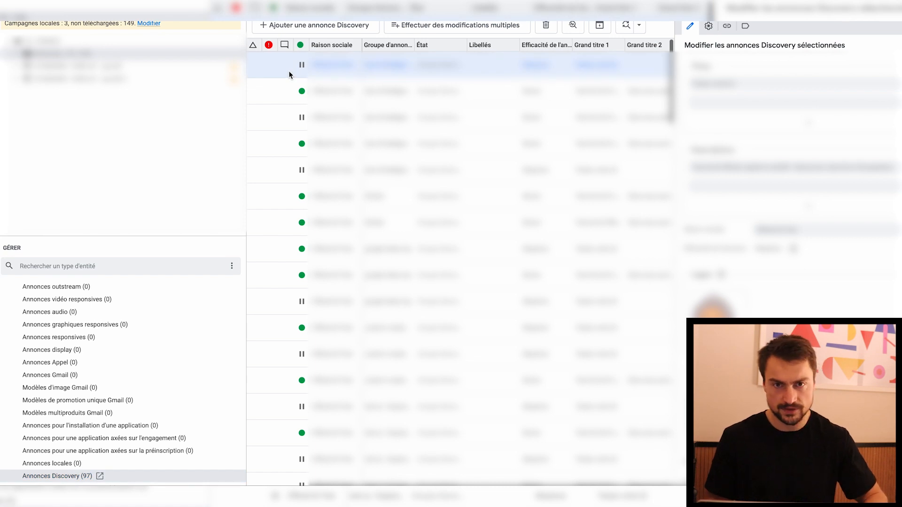
{"action": "left_click_drag", "start_coordinate": [289, 74], "coordinate": [288, 196]}
{"action": "left_click", "coordinate": [276, 73]}
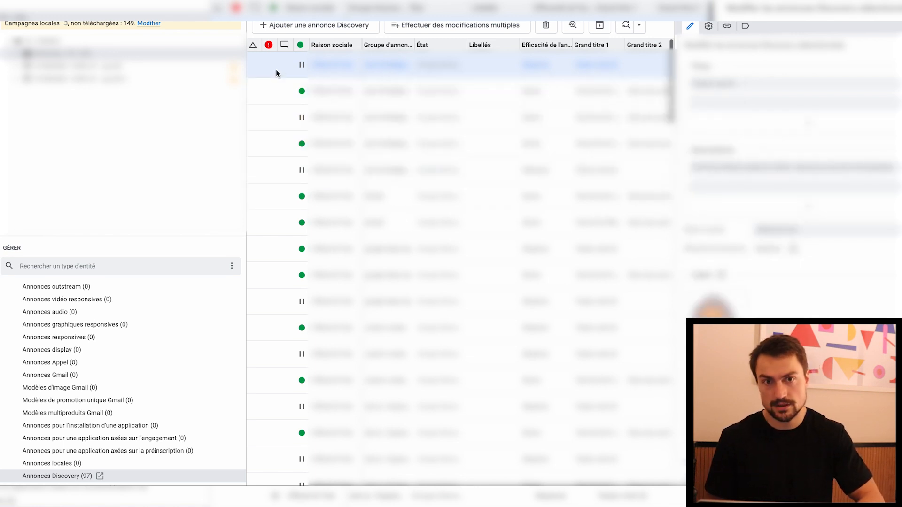
{"action": "key", "text": "ctrl+a"}
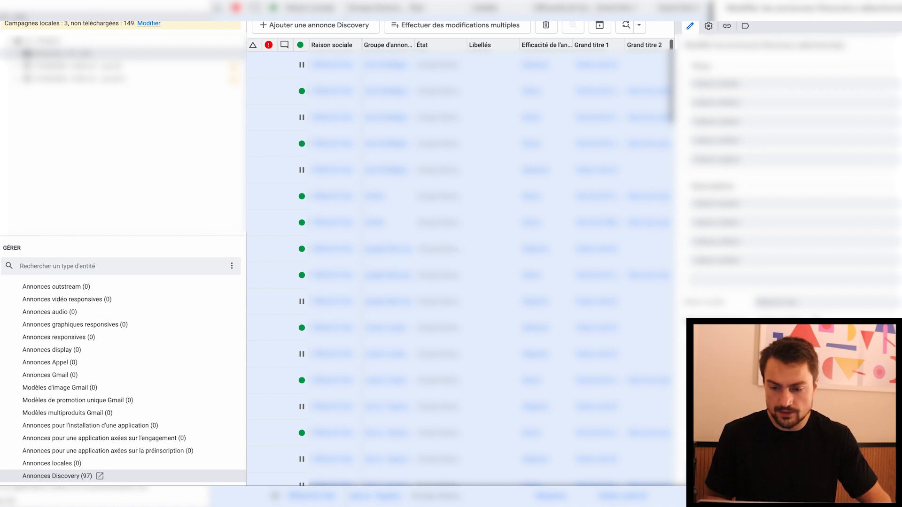
{"action": "scroll", "coordinate": [752, 156], "scroll_direction": "down", "scroll_amount": 10}
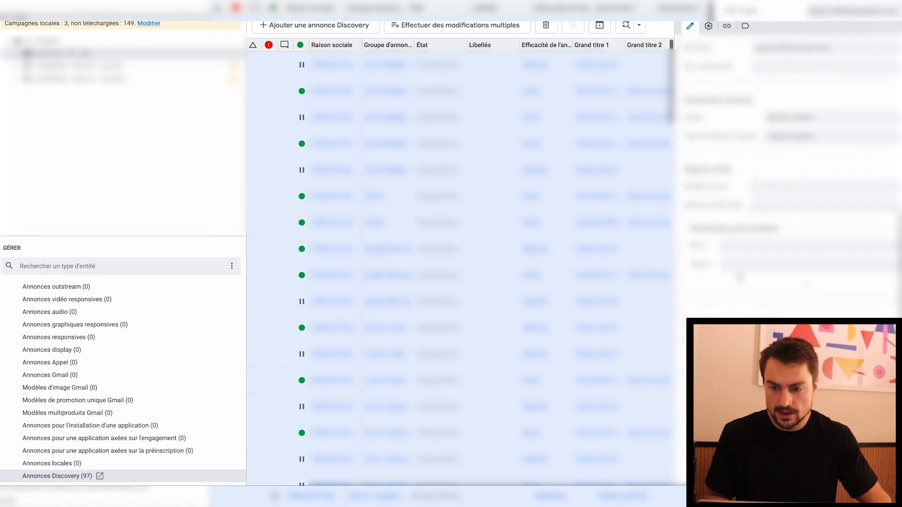
{"action": "scroll", "coordinate": [789, 155], "scroll_direction": "up", "scroll_amount": 2}
{"action": "left_click", "coordinate": [793, 107]}
{"action": "key", "text": "super+a"}
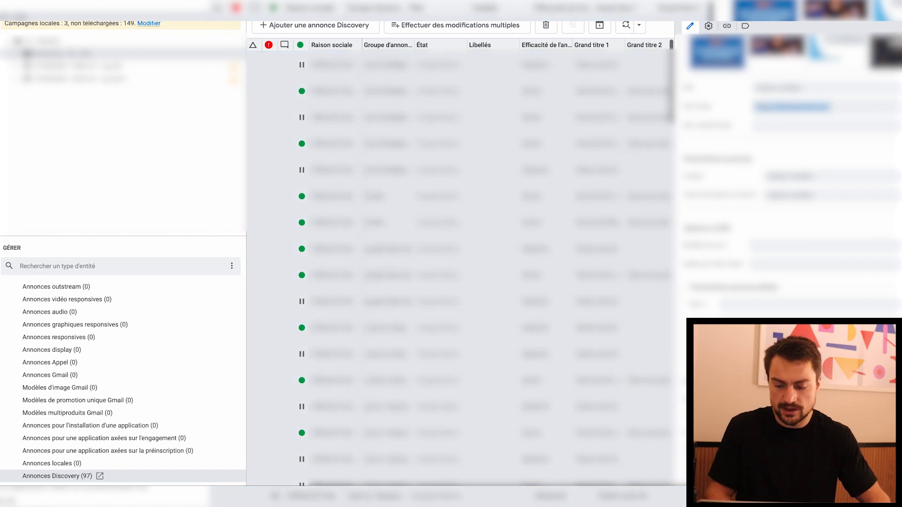
{"action": "key", "text": "BackSpace"}
{"action": "type", "text": "www.fr"}
{"action": "key", "text": "BackSpace"}
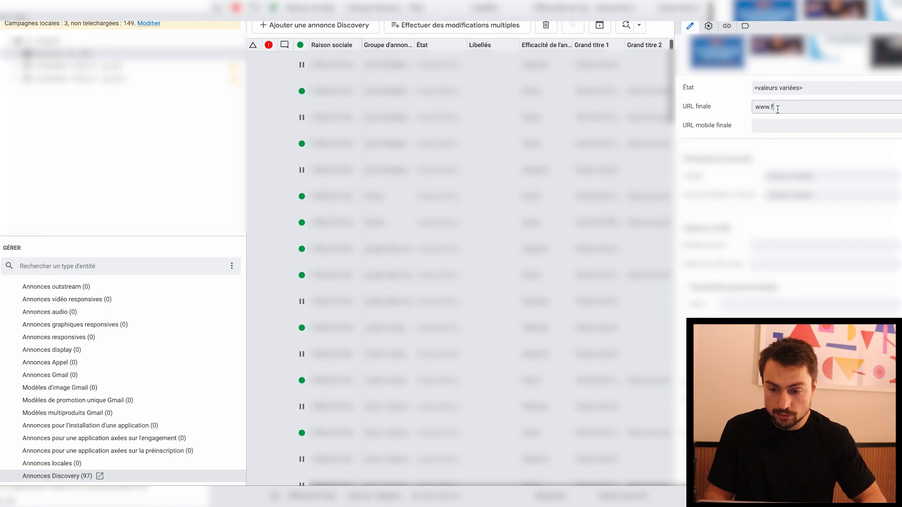
{"action": "type", "text": "r.fr"}
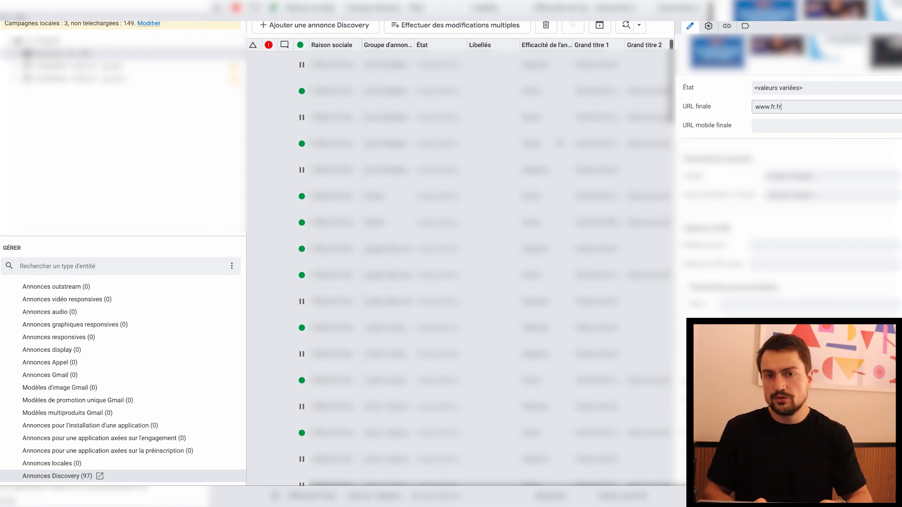
{"action": "mouse_move", "coordinate": [559, 143]}
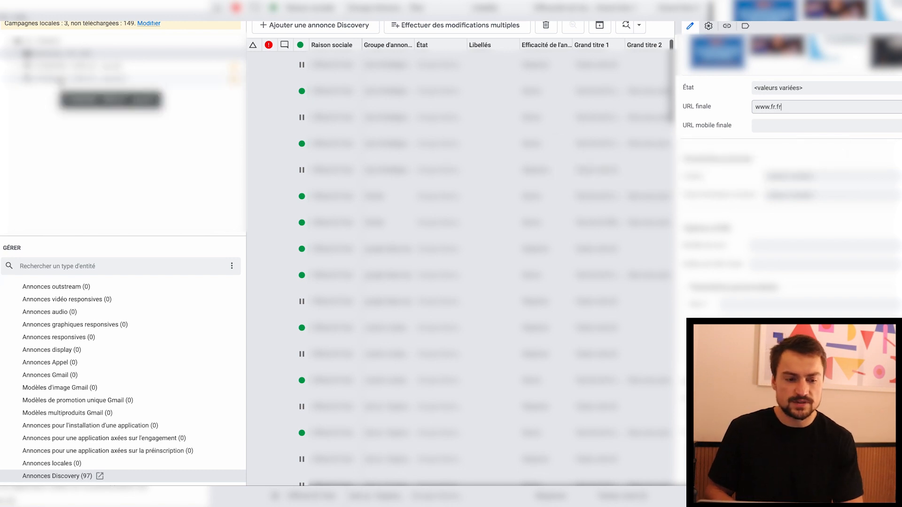
Look through the campaign's ad extensions, viewing the upgraded sitelinks and the callout extensions
{"action": "scroll", "coordinate": [38, 394], "scroll_direction": "up", "scroll_amount": 7}
{"action": "left_click", "coordinate": [5, 438]}
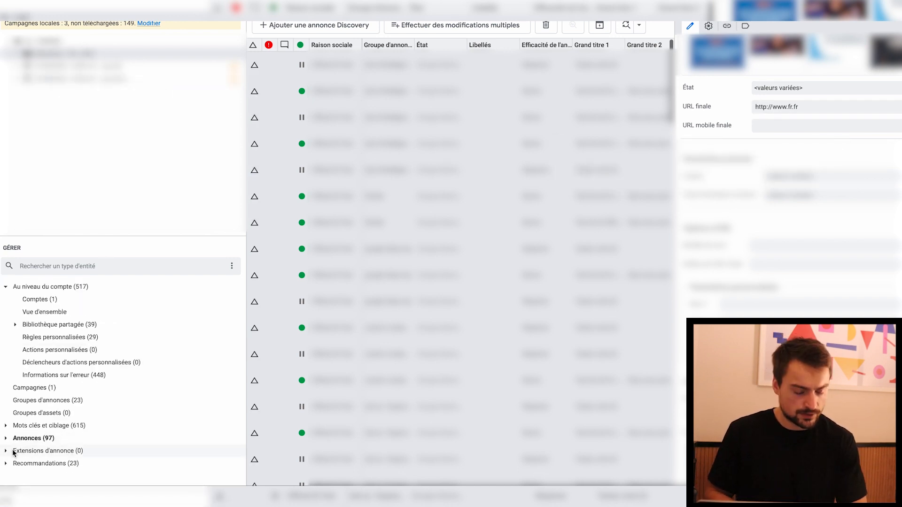
{"action": "left_click", "coordinate": [34, 451]}
{"action": "left_click", "coordinate": [46, 449]}
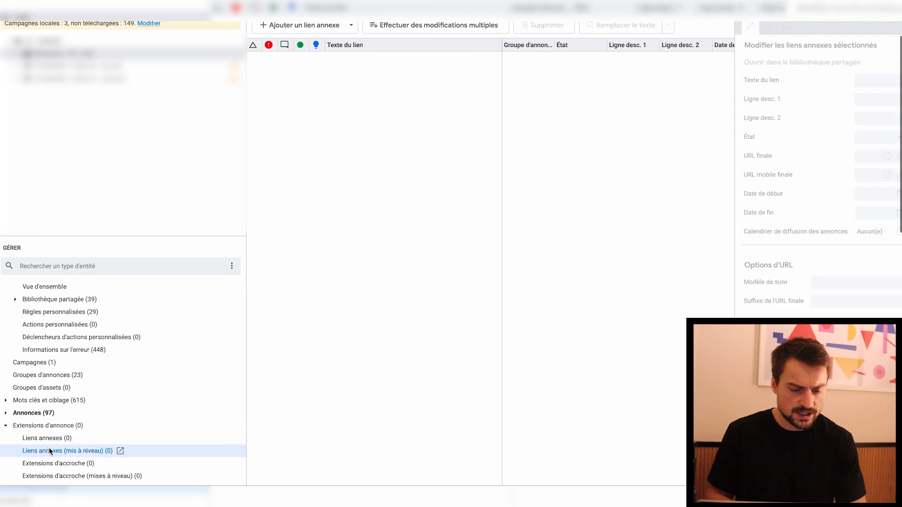
{"action": "left_click", "coordinate": [52, 463]}
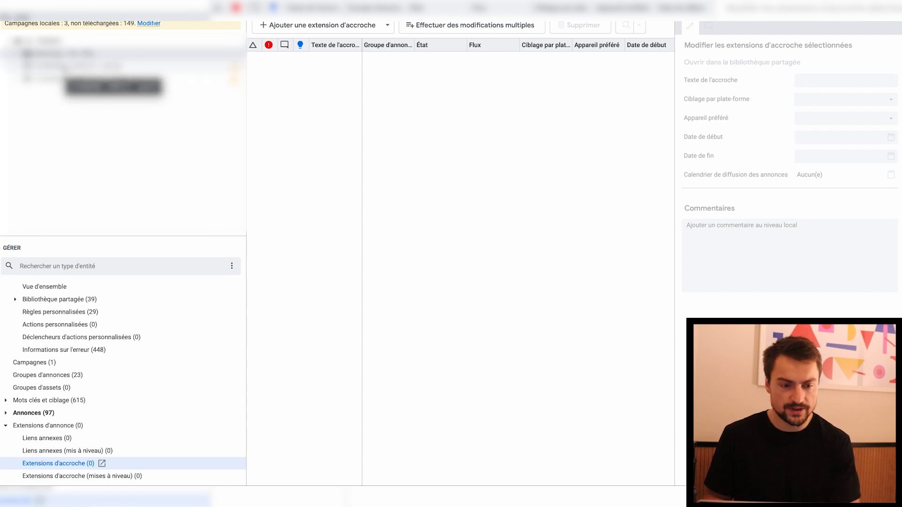
List the responsive display ads of the STANDARD - DISPLAY - cpa bill campaign
{"action": "left_click", "coordinate": [64, 68]}
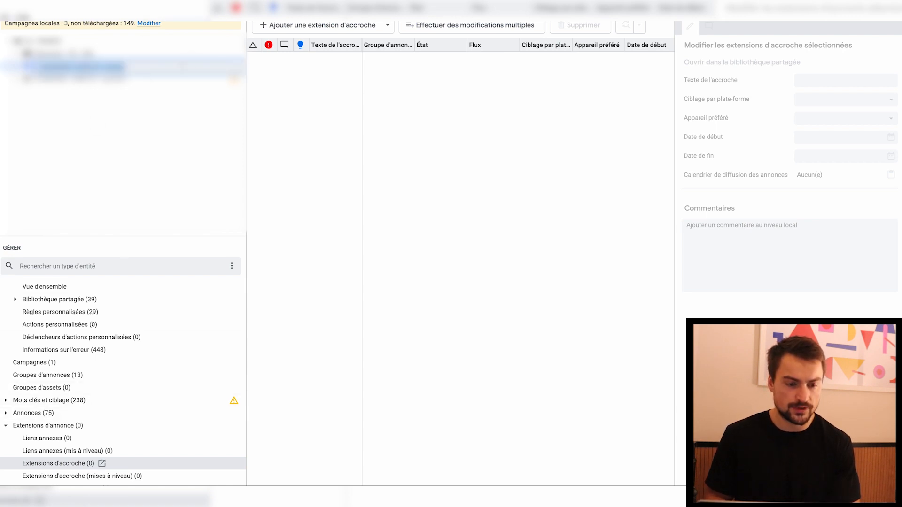
{"action": "left_click", "coordinate": [30, 414]}
{"action": "scroll", "coordinate": [94, 422], "scroll_direction": "down", "scroll_amount": 5}
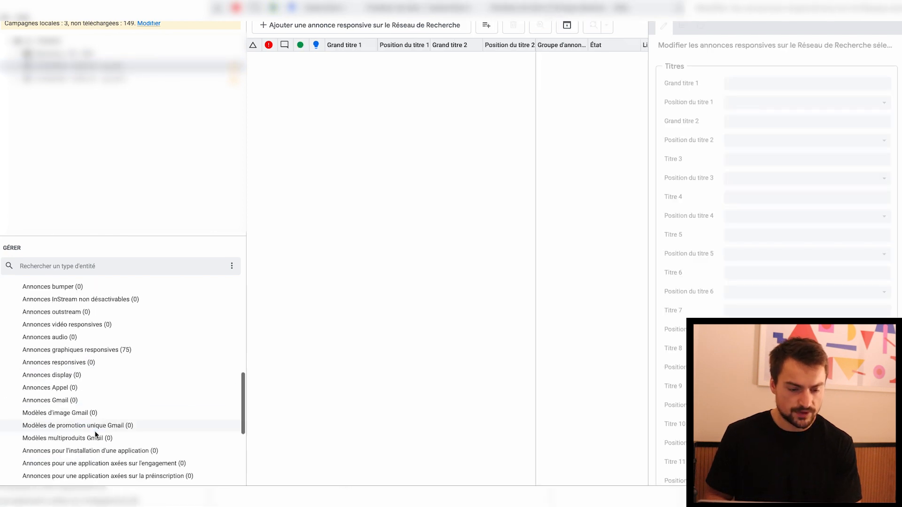
{"action": "left_click", "coordinate": [85, 353]}
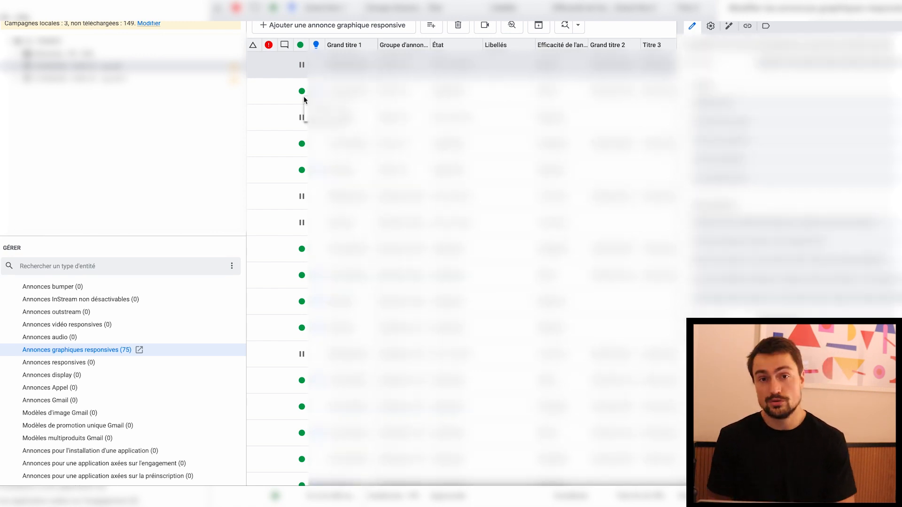
Extend the selection to the first nine responsive display ads in the list
{"action": "left_click", "coordinate": [269, 99], "text": "shift"}
{"action": "left_click", "coordinate": [270, 117], "text": "super"}
{"action": "left_click", "coordinate": [272, 141], "text": "super"}
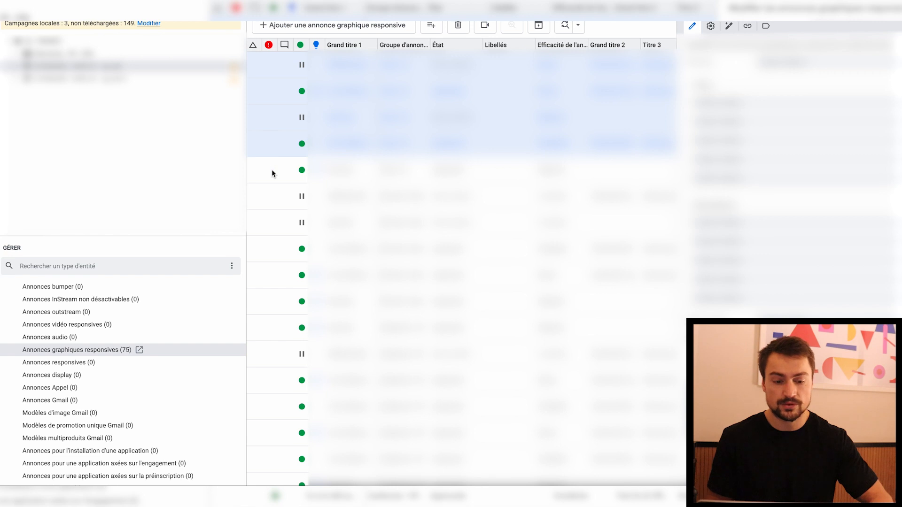
{"action": "left_click", "coordinate": [271, 169], "text": "super"}
{"action": "left_click", "coordinate": [276, 198], "text": "super"}
{"action": "left_click", "coordinate": [277, 224], "text": "super"}
{"action": "left_click", "coordinate": [281, 263], "text": "shift"}
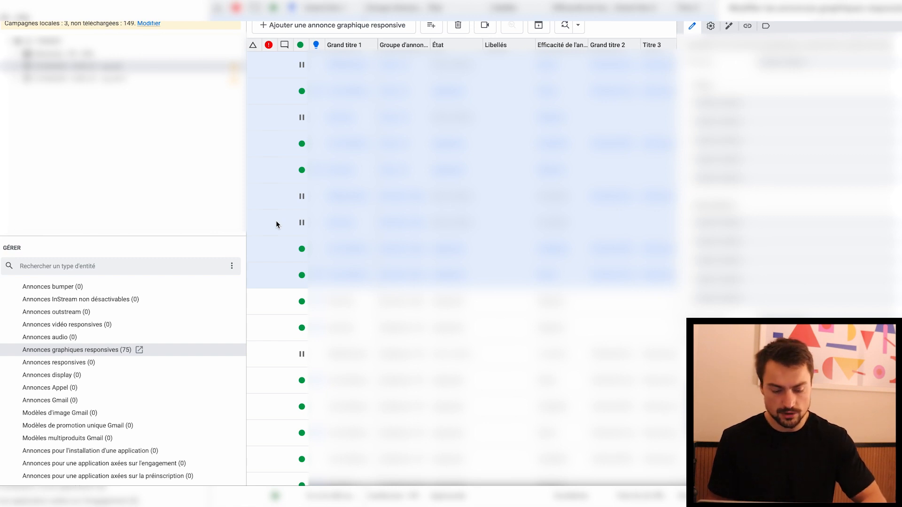
Select all the campaign's responsive display ads and open their shared final URL for editing
{"action": "key", "text": "ctrl+a"}
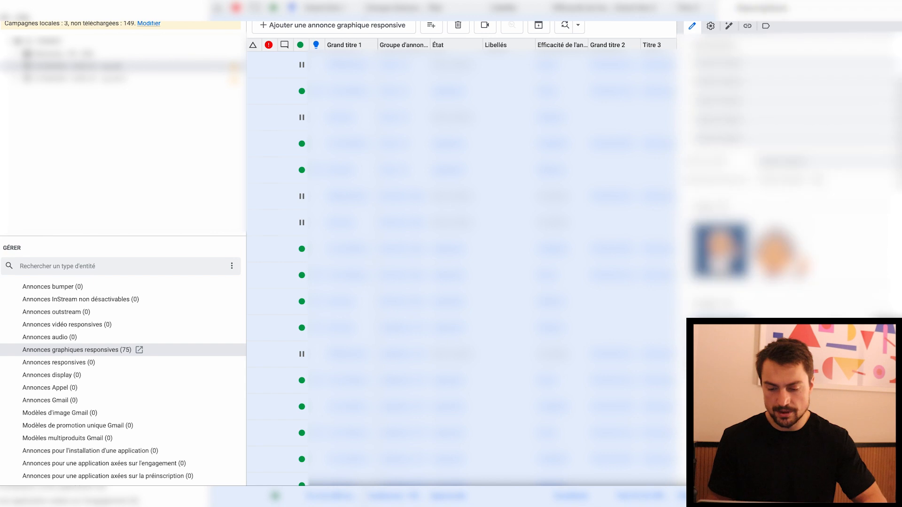
{"action": "scroll", "coordinate": [793, 174], "scroll_direction": "down", "scroll_amount": 1}
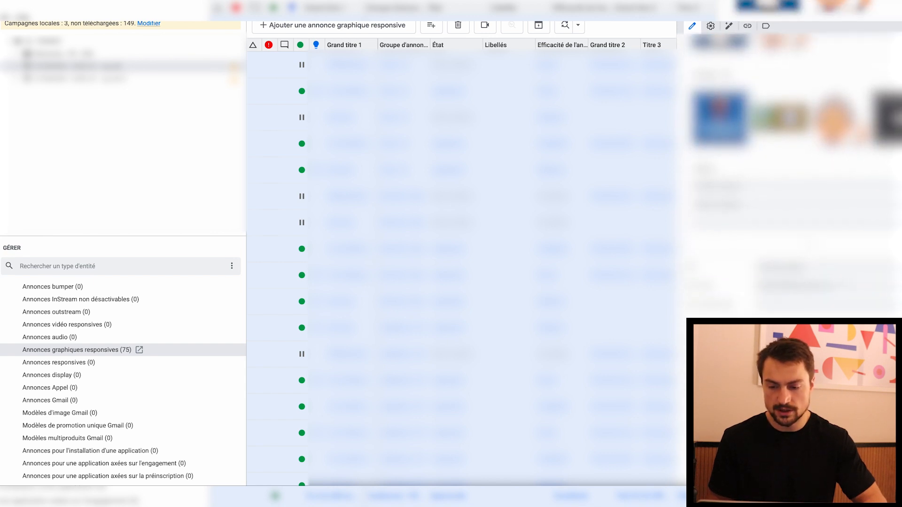
{"action": "left_click", "coordinate": [798, 286]}
{"action": "key", "text": "ctrl+a"}
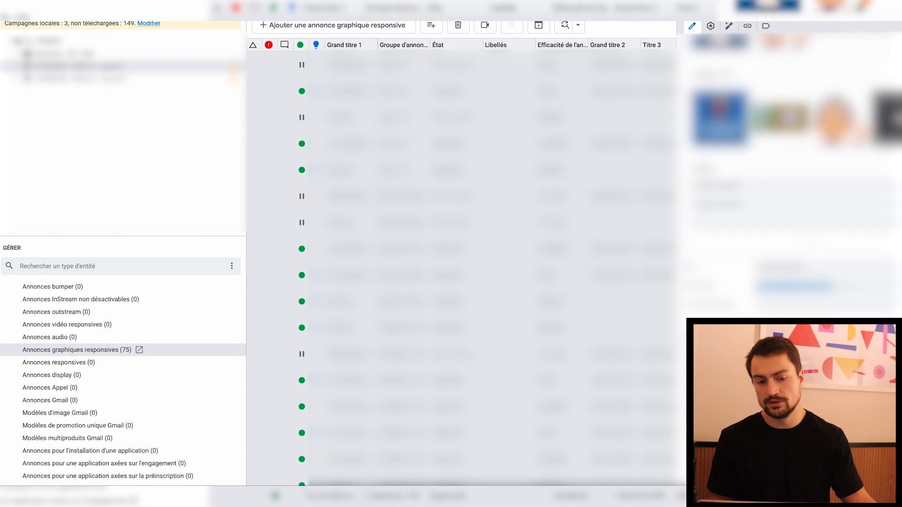
Duplicate the first ad group of the STANDARD - DISPLAY - cpa bill campaign within the same campaign
{"action": "left_click", "coordinate": [39, 69]}
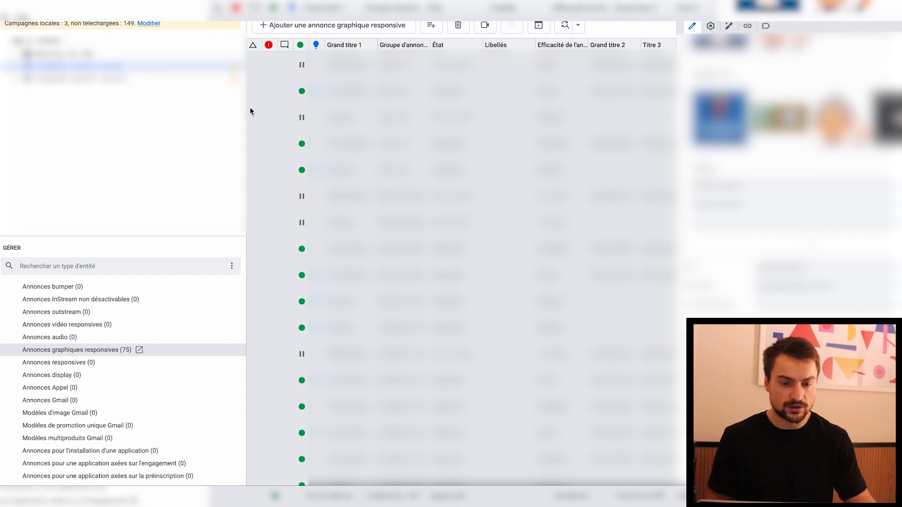
{"action": "scroll", "coordinate": [110, 346], "scroll_direction": "up", "scroll_amount": 10}
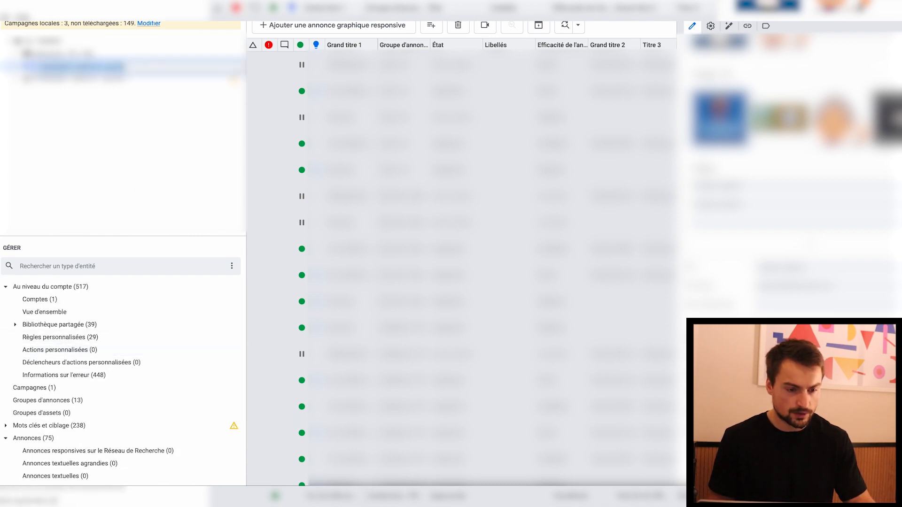
{"action": "left_click", "coordinate": [37, 401]}
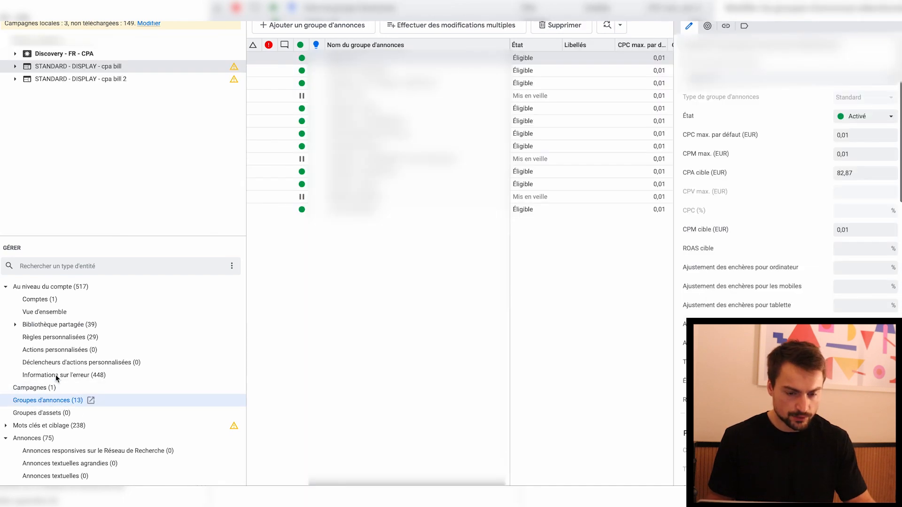
{"action": "left_click", "coordinate": [285, 59]}
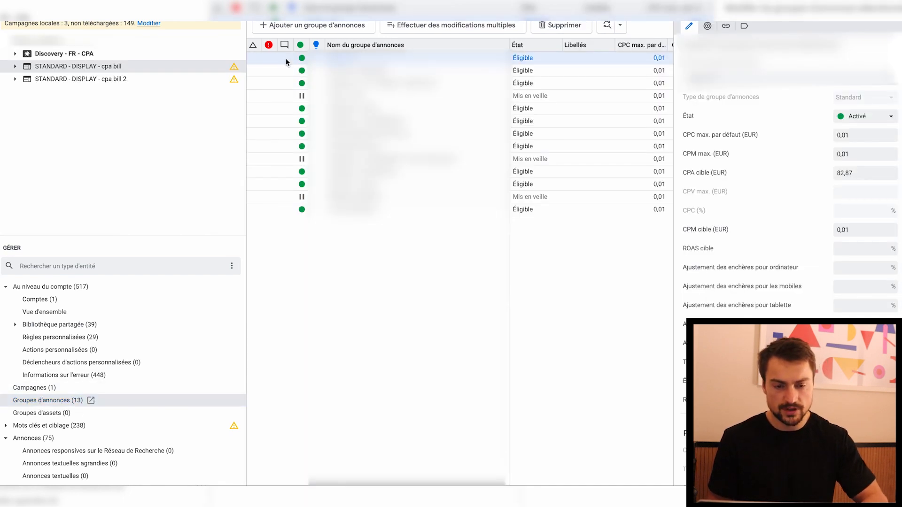
{"action": "right_click", "coordinate": [285, 58]}
{"action": "left_click", "coordinate": [297, 78]}
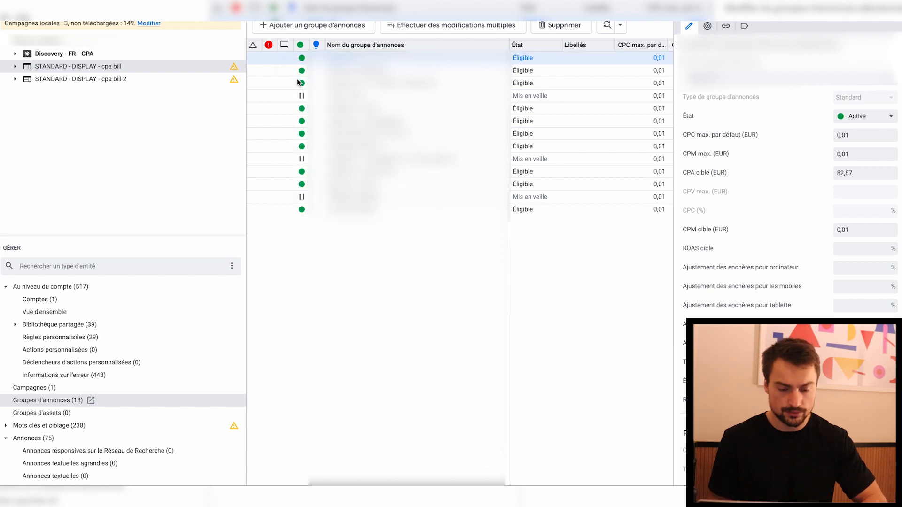
{"action": "right_click", "coordinate": [305, 230]}
{"action": "left_click", "coordinate": [324, 247]}
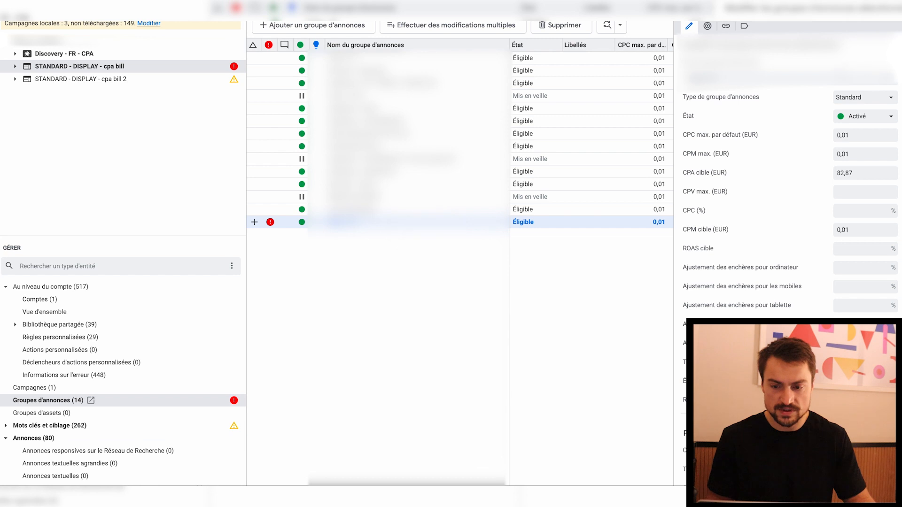
Give the newly pasted ad group at the end of the list a different name
{"action": "left_click", "coordinate": [791, 78]}
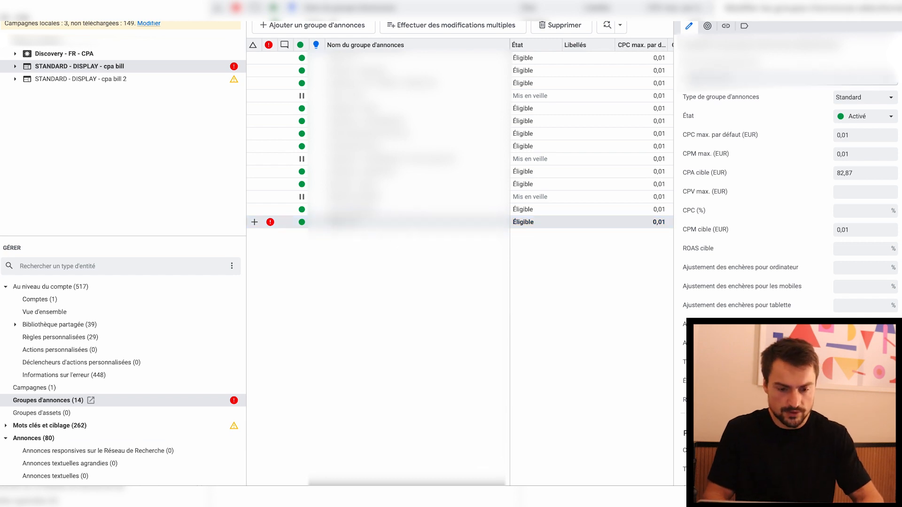
{"action": "left_click", "coordinate": [344, 291]}
{"action": "left_click", "coordinate": [447, 223]}
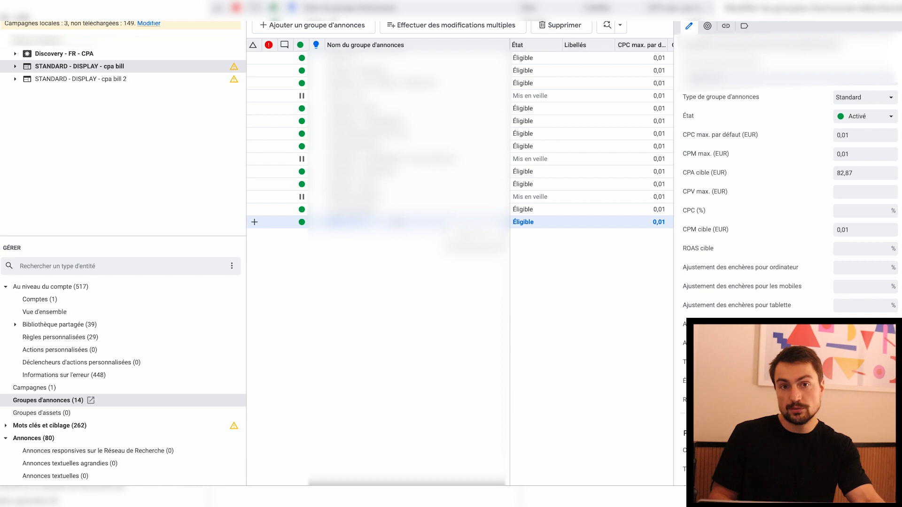
Select the first three ad groups of the STANDARD - DISPLAY - cpa bill campaign together
{"action": "left_click", "coordinate": [289, 60]}
{"action": "left_click", "coordinate": [289, 70]}
{"action": "left_click", "coordinate": [290, 82], "text": "super"}
{"action": "left_click", "coordinate": [281, 60], "text": "super"}
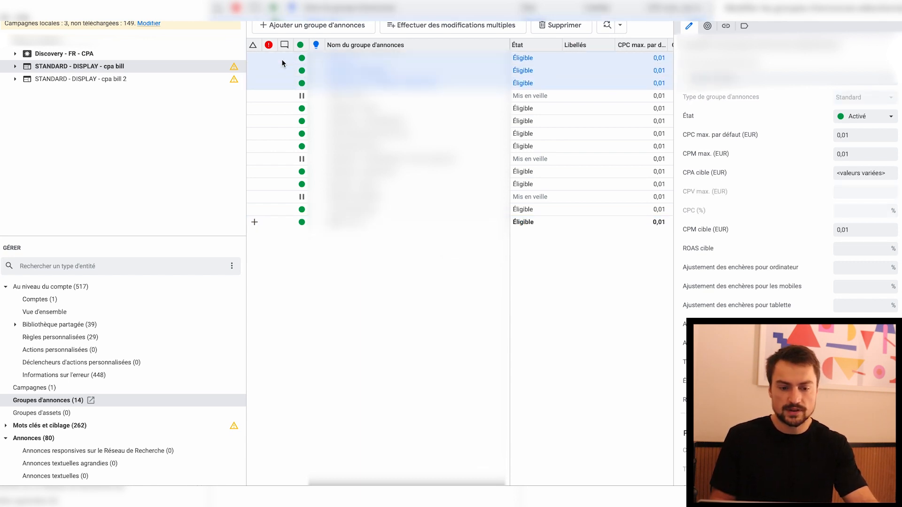
Copy the third through eighth ad groups and paste them into the same STANDARD - DISPLAY - cpa bill campaign
{"action": "left_click_drag", "start_coordinate": [275, 111], "coordinate": [275, 153]}
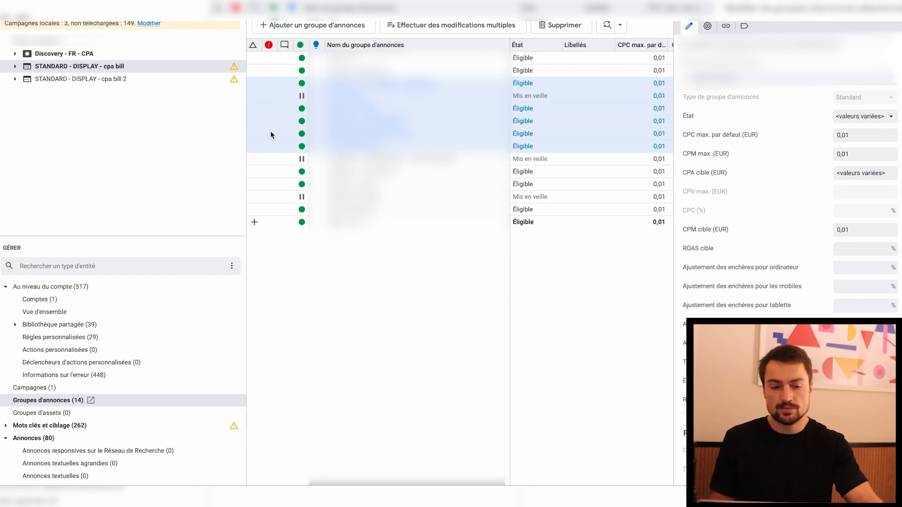
{"action": "right_click", "coordinate": [271, 135]}
{"action": "left_click", "coordinate": [286, 151]}
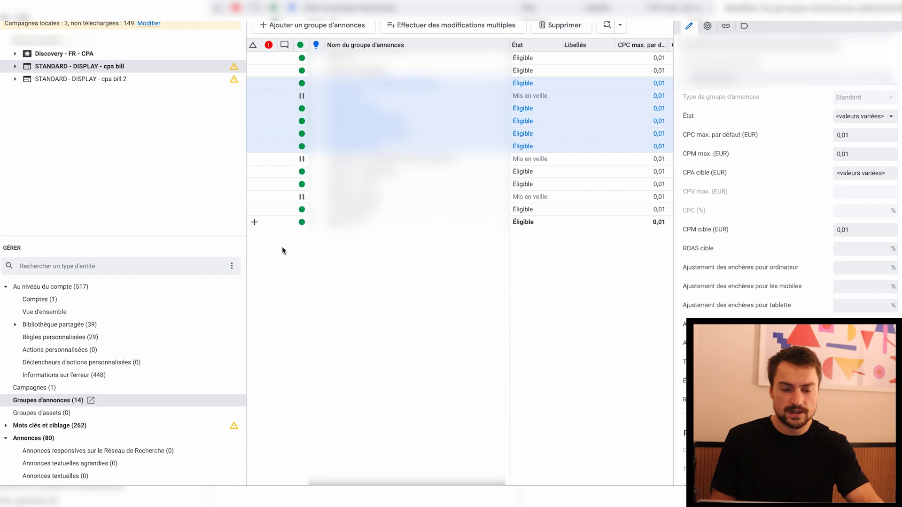
{"action": "right_click", "coordinate": [282, 246]}
{"action": "left_click", "coordinate": [297, 264]}
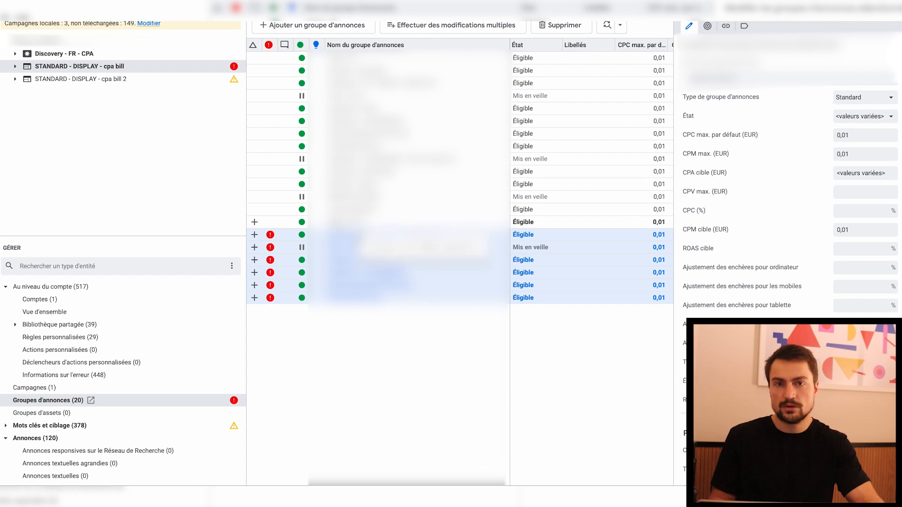
Open the first pasted ad group's name for editing, and select all six newly pasted ad groups
{"action": "double_click", "coordinate": [360, 235]}
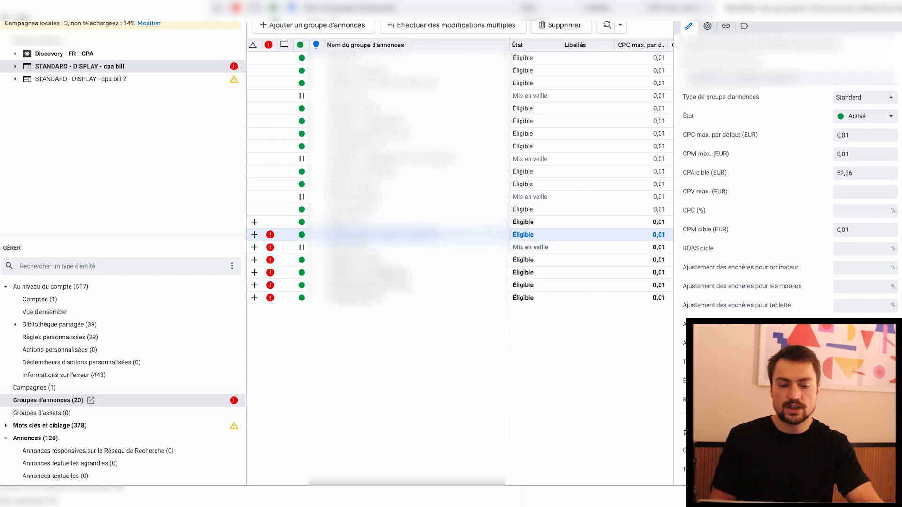
{"action": "scroll", "coordinate": [150, 376], "scroll_direction": "down", "scroll_amount": 1}
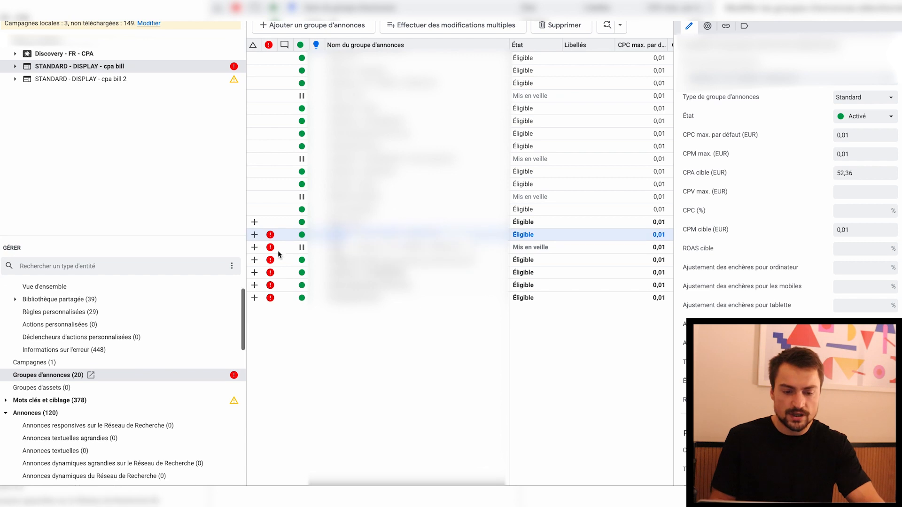
{"action": "left_click", "coordinate": [278, 252]}
{"action": "left_click_drag", "start_coordinate": [278, 252], "coordinate": [282, 293]}
{"action": "left_click_drag", "start_coordinate": [271, 235], "coordinate": [278, 299]}
Delete all responsive display ads of the STANDARD - DISPLAY - cpa bill campaign at once
{"action": "scroll", "coordinate": [147, 445], "scroll_direction": "down", "scroll_amount": 10}
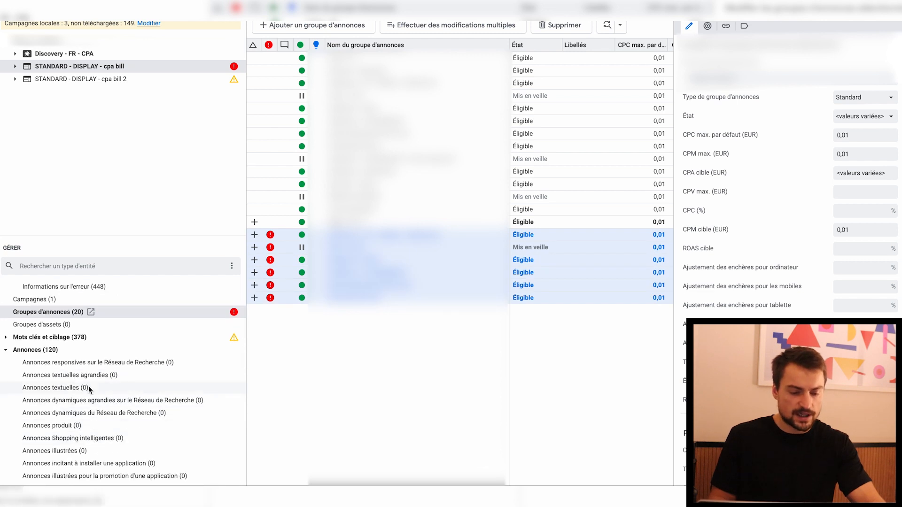
{"action": "scroll", "coordinate": [89, 389], "scroll_direction": "down", "scroll_amount": 2}
{"action": "left_click", "coordinate": [79, 337]}
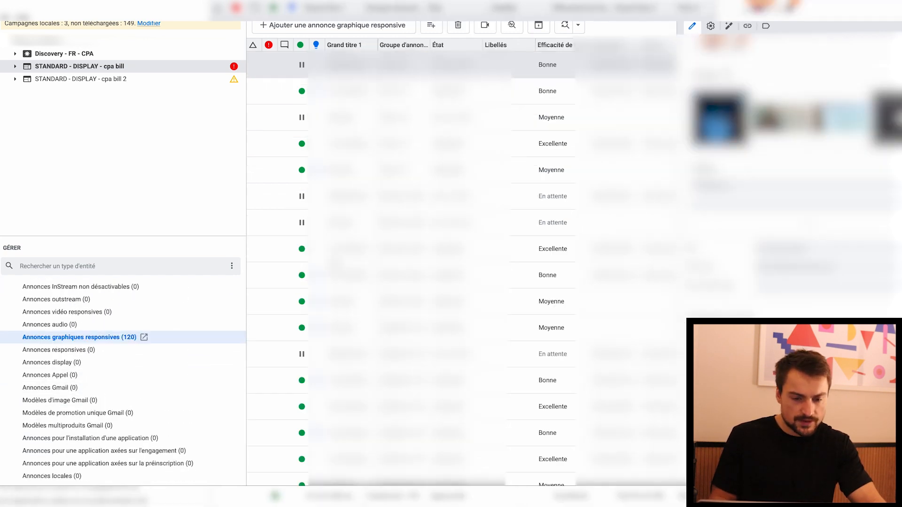
{"action": "left_click", "coordinate": [307, 230]}
{"action": "key", "text": "super+a"}
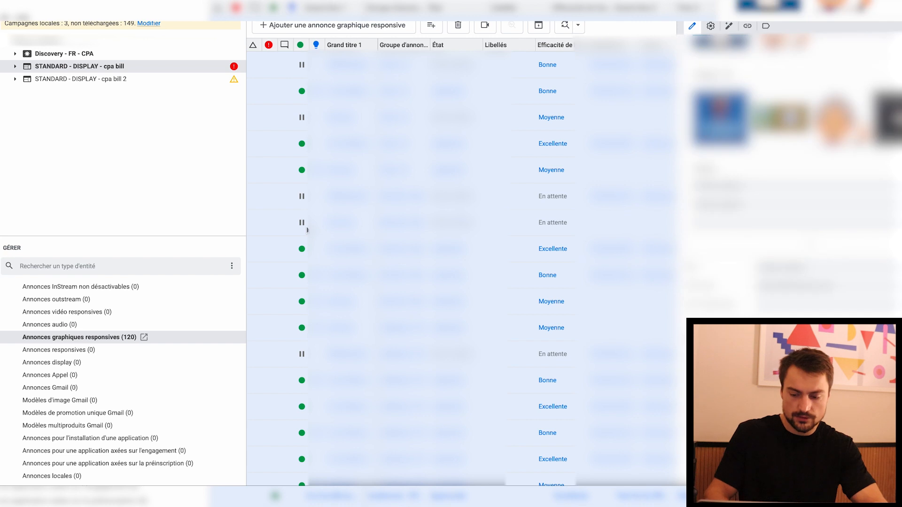
{"action": "key", "text": "Delete"}
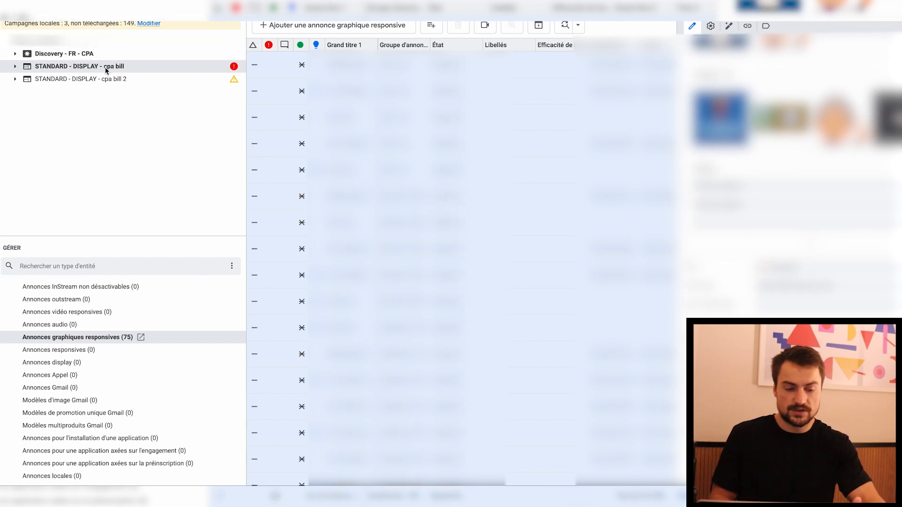
Add a new responsive display ad to the first of the six pasted ad groups
{"action": "left_click", "coordinate": [86, 67]}
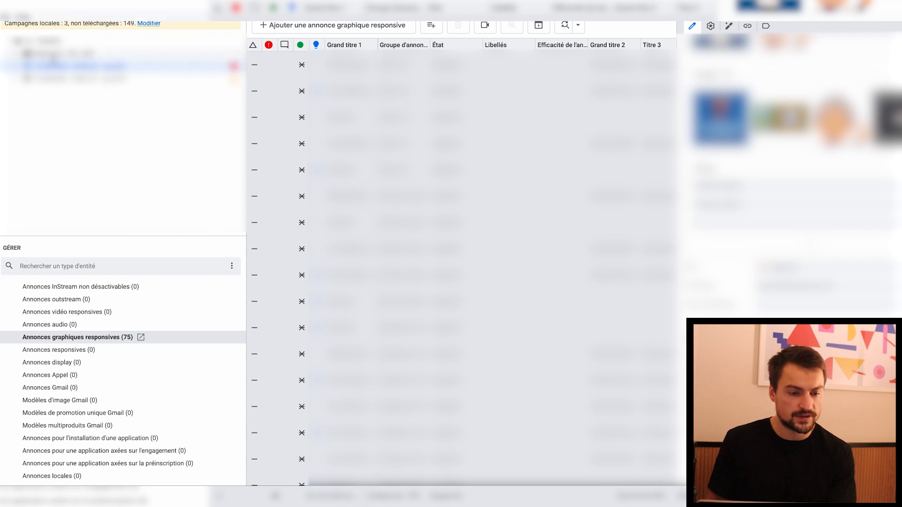
{"action": "scroll", "coordinate": [89, 365], "scroll_direction": "up", "scroll_amount": 10}
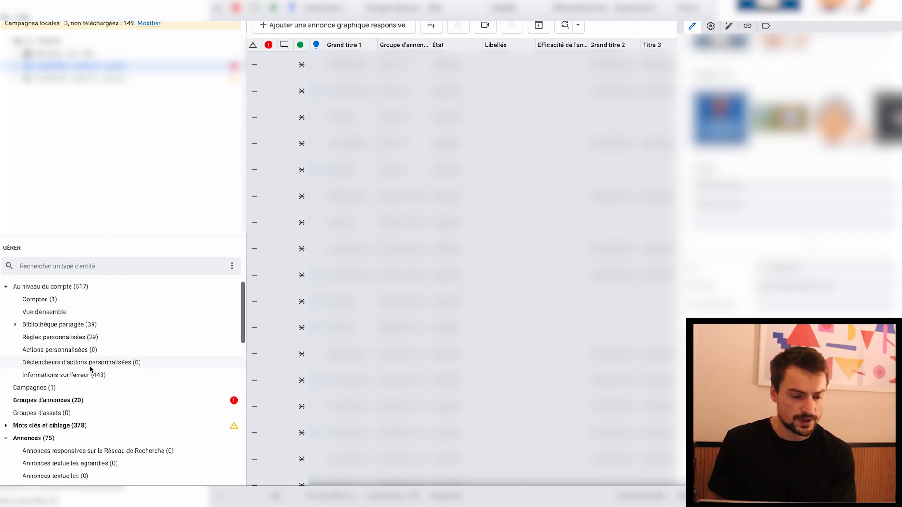
{"action": "left_click", "coordinate": [50, 401]}
{"action": "double_click", "coordinate": [404, 234]}
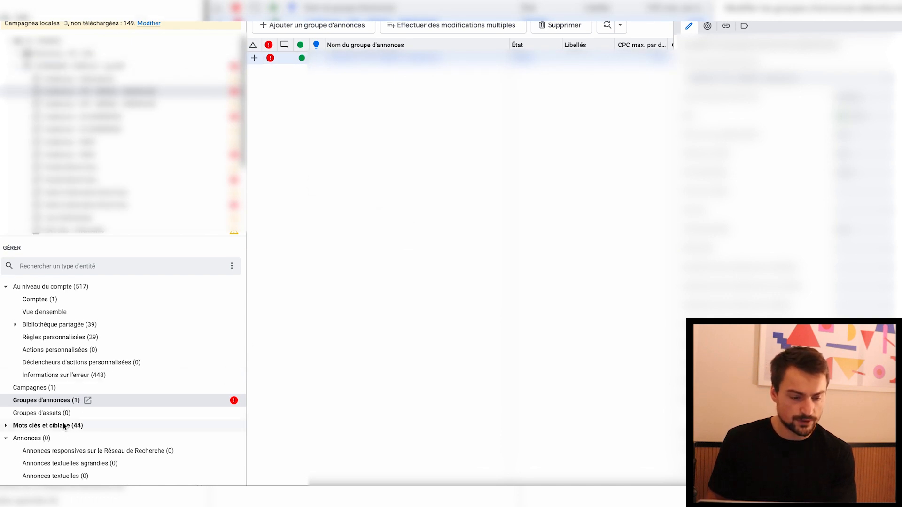
{"action": "scroll", "coordinate": [62, 427], "scroll_direction": "down", "scroll_amount": 5}
{"action": "scroll", "coordinate": [81, 429], "scroll_direction": "down", "scroll_amount": 3}
{"action": "left_click", "coordinate": [83, 461]}
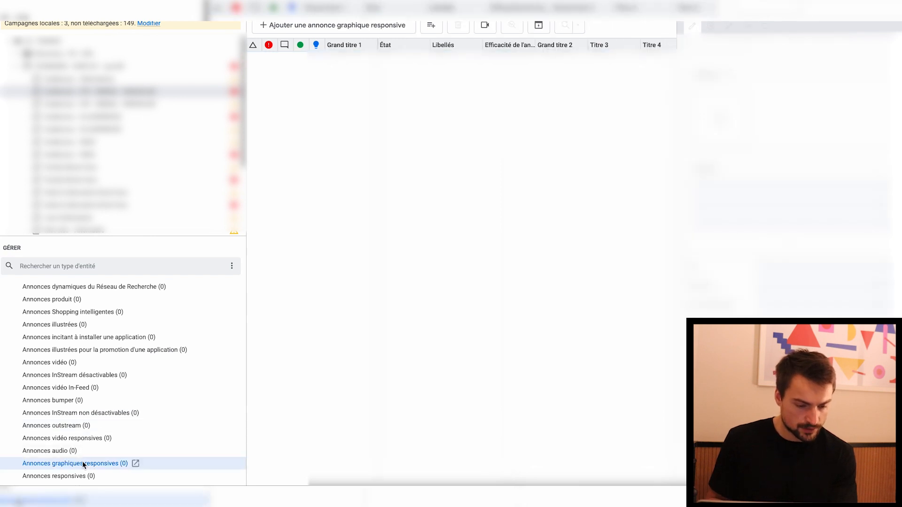
{"action": "left_click", "coordinate": [292, 28]}
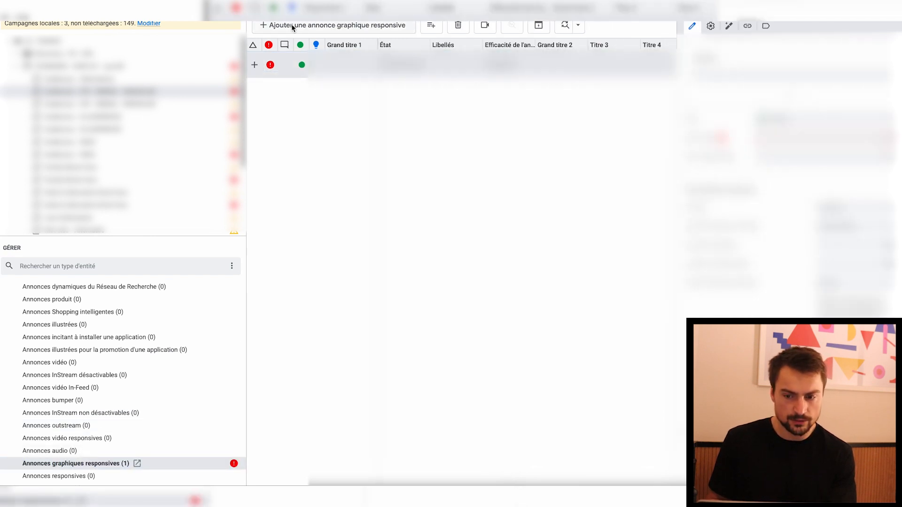
Examine the new ad's editable fields, expanding its full sets of titles and descriptions
{"action": "scroll", "coordinate": [835, 232], "scroll_direction": "down", "scroll_amount": 2}
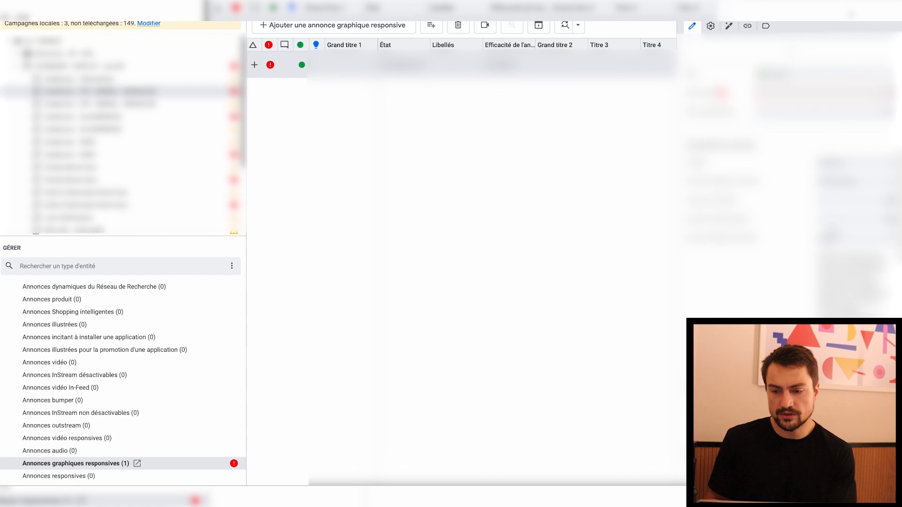
{"action": "scroll", "coordinate": [817, 188], "scroll_direction": "up", "scroll_amount": 1}
{"action": "scroll", "coordinate": [800, 232], "scroll_direction": "down", "scroll_amount": 3}
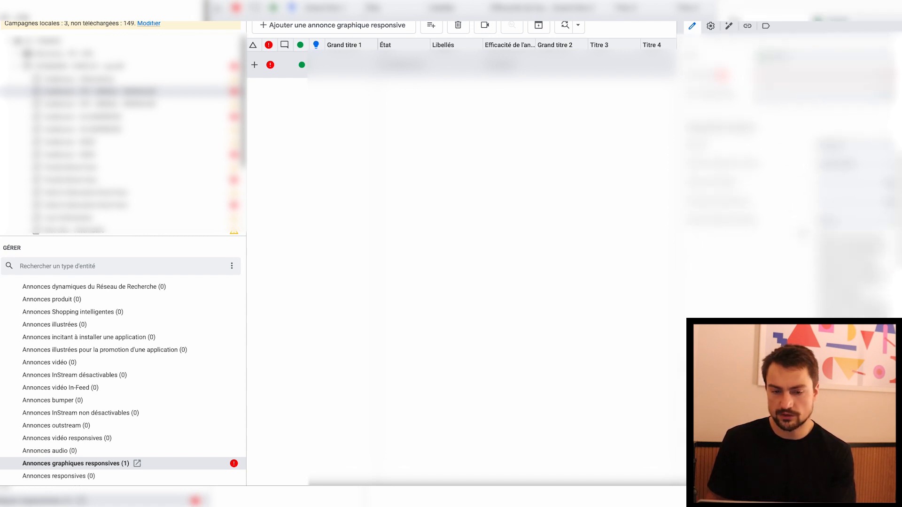
{"action": "scroll", "coordinate": [800, 232], "scroll_direction": "up", "scroll_amount": 10}
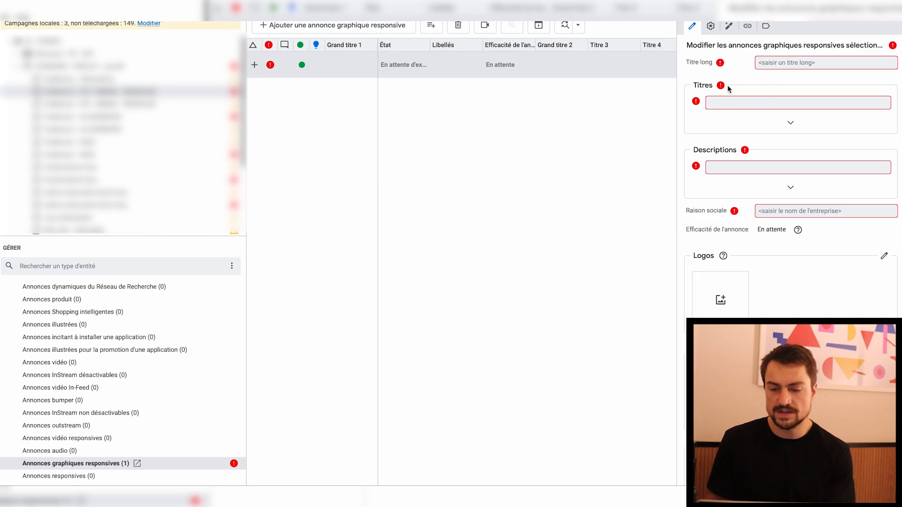
{"action": "left_click", "coordinate": [790, 187]}
{"action": "left_click", "coordinate": [791, 122]}
{"action": "scroll", "coordinate": [783, 188], "scroll_direction": "down", "scroll_amount": 2}
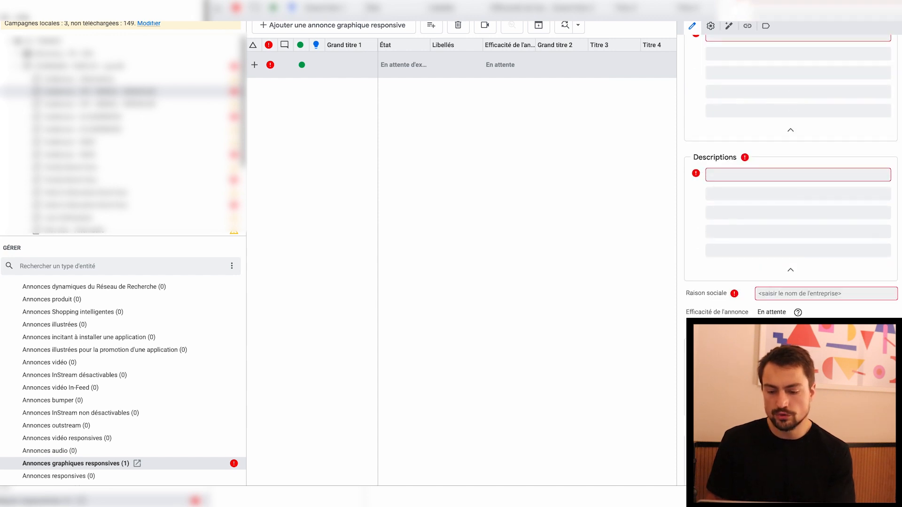
{"action": "scroll", "coordinate": [791, 187], "scroll_direction": "down", "scroll_amount": 3}
View the new ad's image library and its file import dialog, leaving both without choosing an image
{"action": "left_click", "coordinate": [884, 288]}
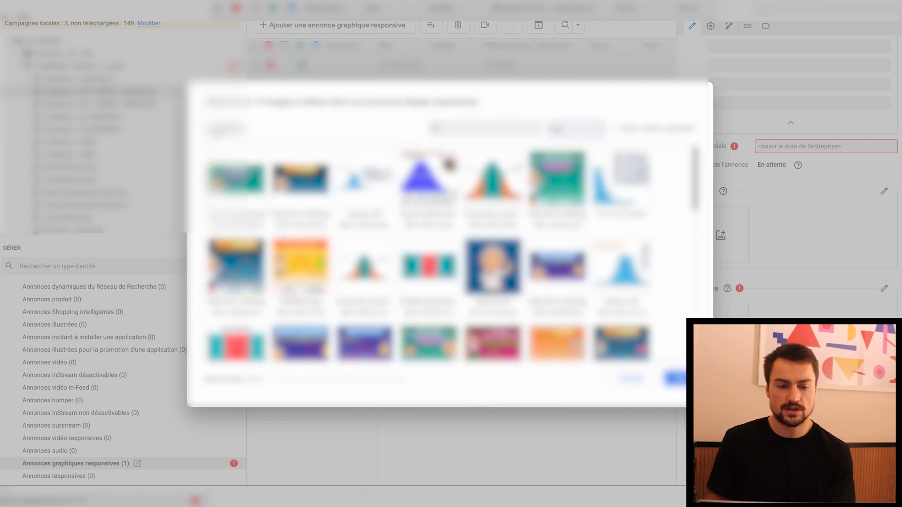
{"action": "left_click", "coordinate": [226, 129]}
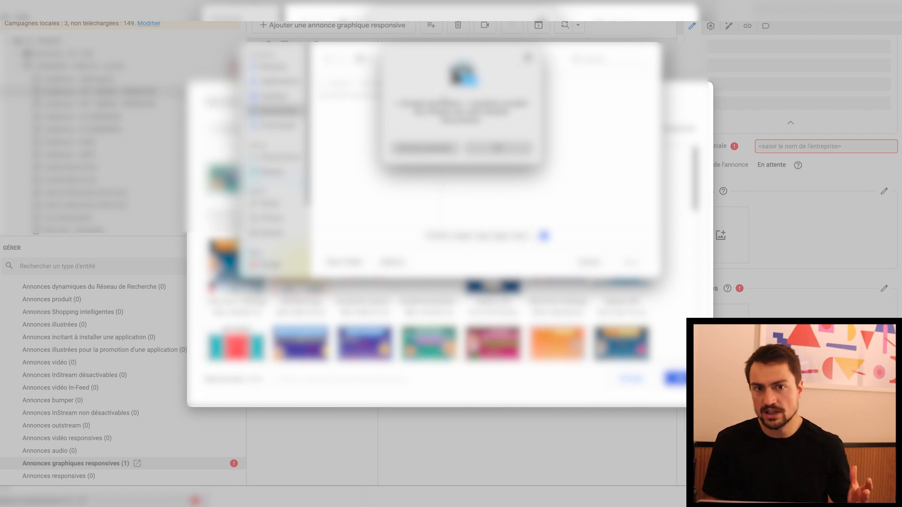
{"action": "key", "text": "Escape"}
{"action": "key", "text": "Escape"}
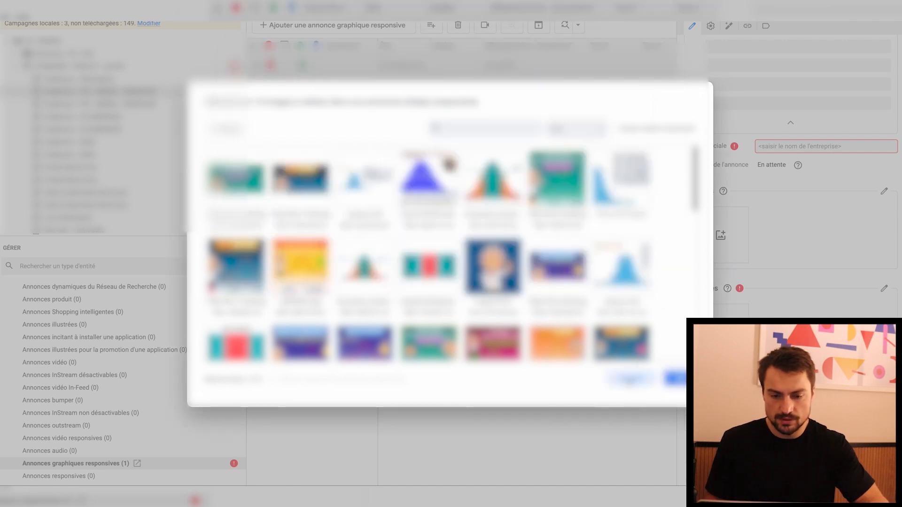
{"action": "left_click", "coordinate": [632, 379]}
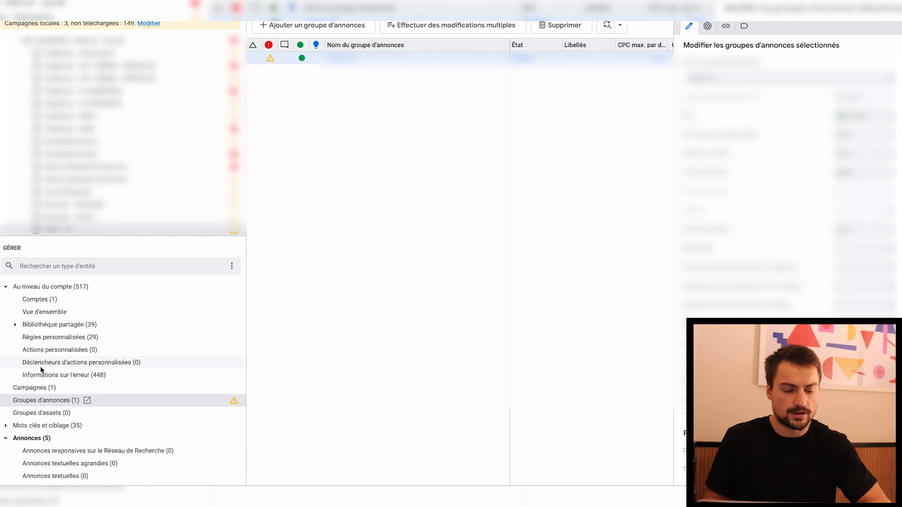
Copy the first responsive display ad of the selected ad group that contains five ads
{"action": "scroll", "coordinate": [60, 429], "scroll_direction": "down", "scroll_amount": 3}
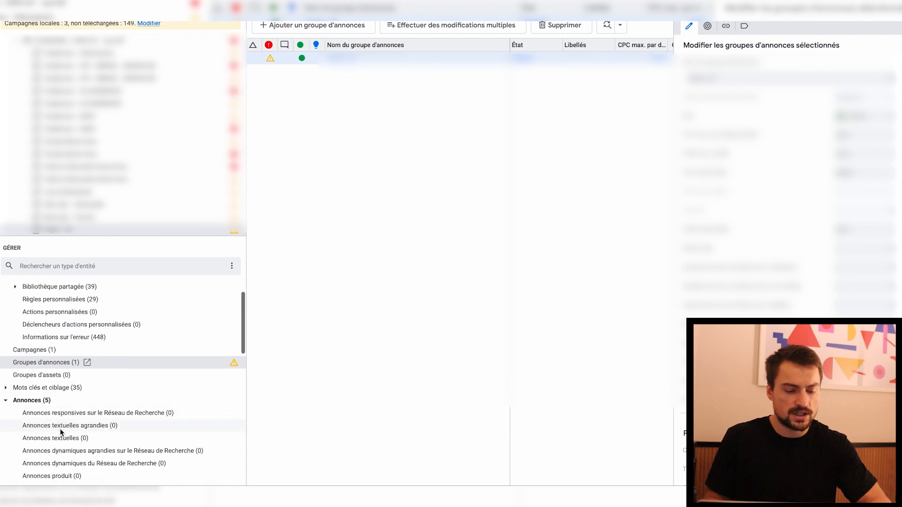
{"action": "scroll", "coordinate": [78, 448], "scroll_direction": "down", "scroll_amount": 8}
{"action": "left_click", "coordinate": [75, 387]}
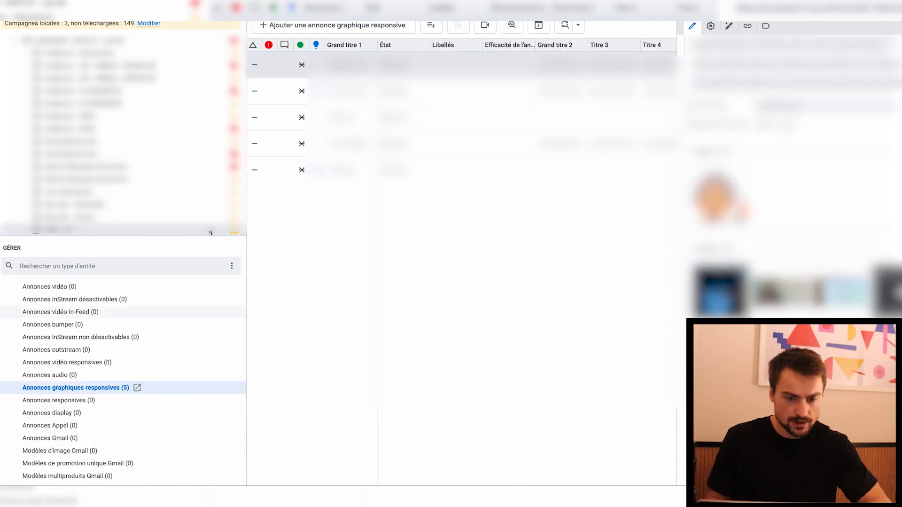
{"action": "right_click", "coordinate": [271, 77]}
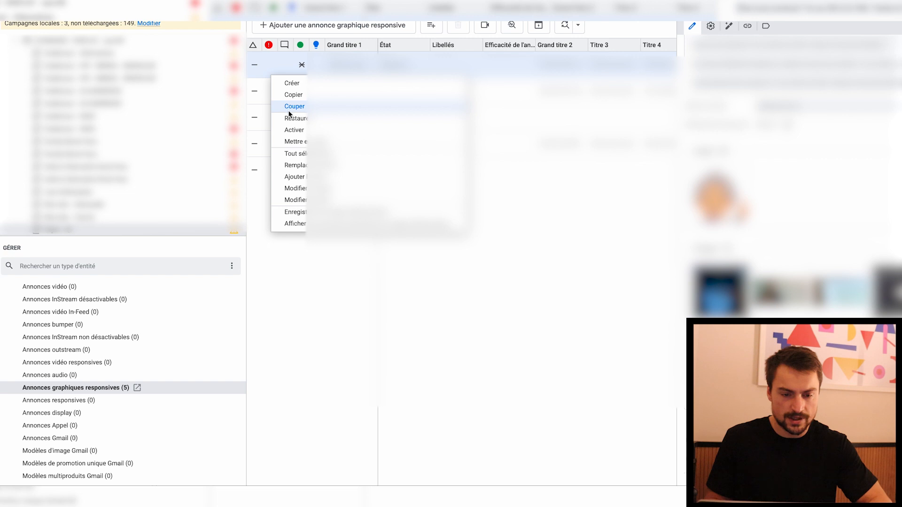
{"action": "left_click", "coordinate": [293, 95]}
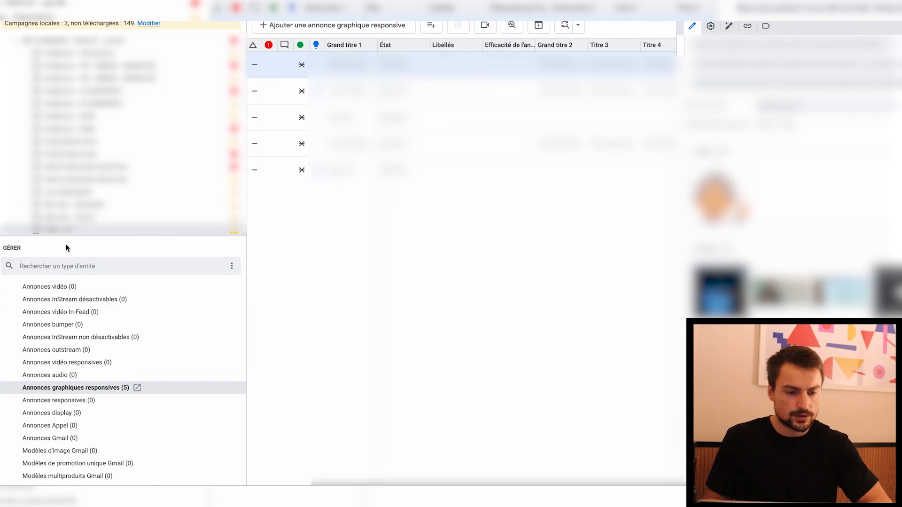
Paste the copied responsive display ad into several of the campaign's error-flagged pasted ad groups at once
{"action": "left_click", "coordinate": [83, 43], "text": "shift"}
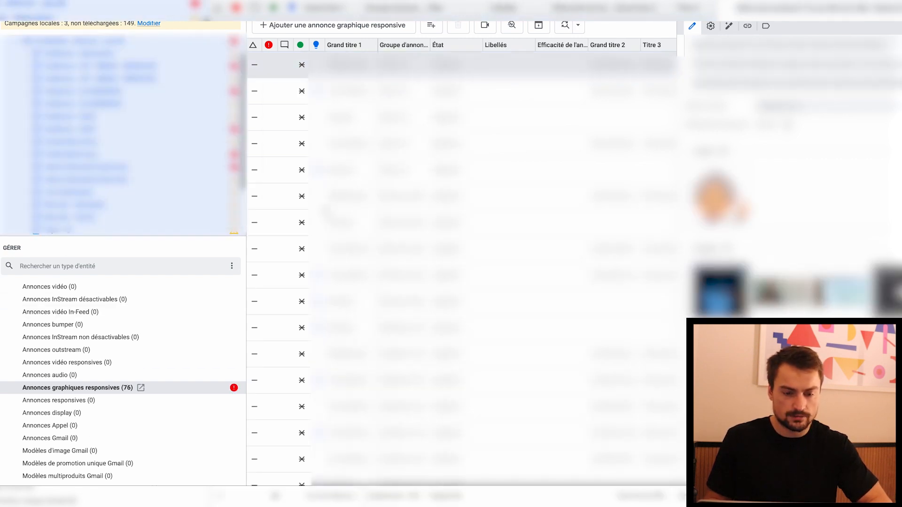
{"action": "right_click", "coordinate": [323, 205]}
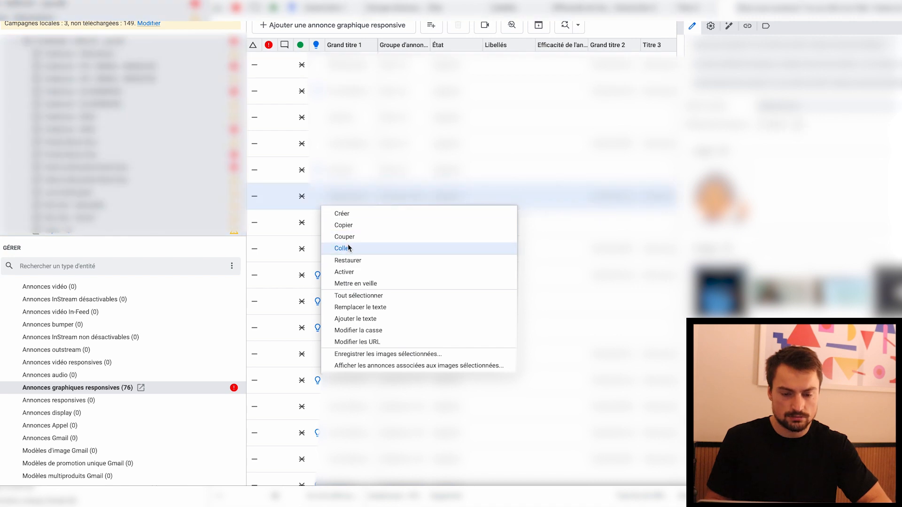
{"action": "left_click", "coordinate": [347, 244]}
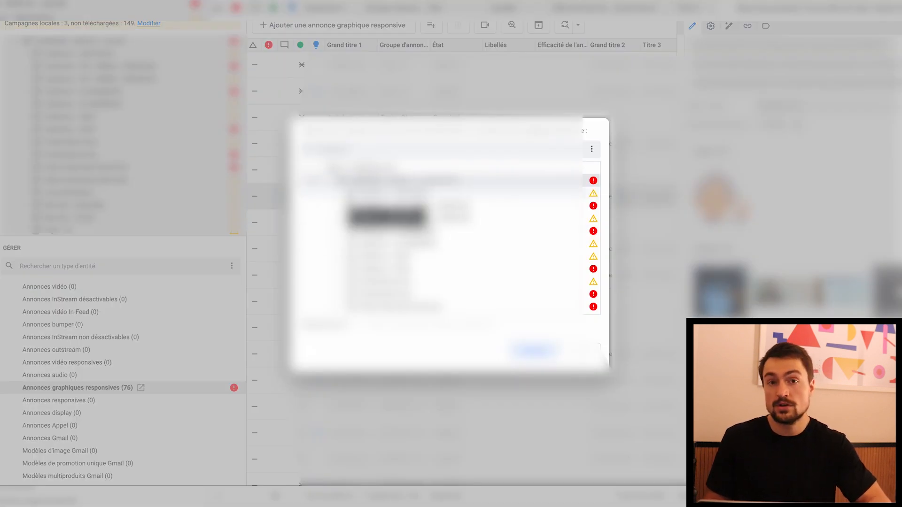
{"action": "left_click", "coordinate": [338, 208]}
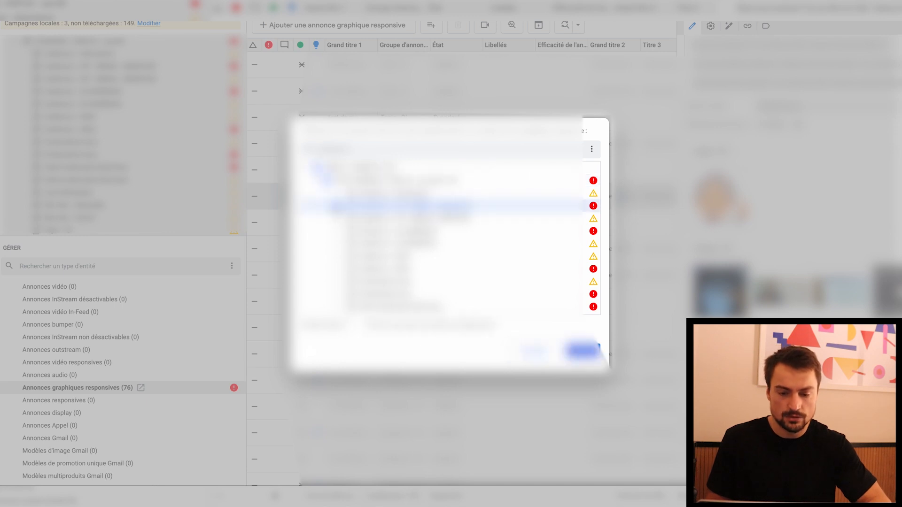
{"action": "left_click", "coordinate": [338, 232]}
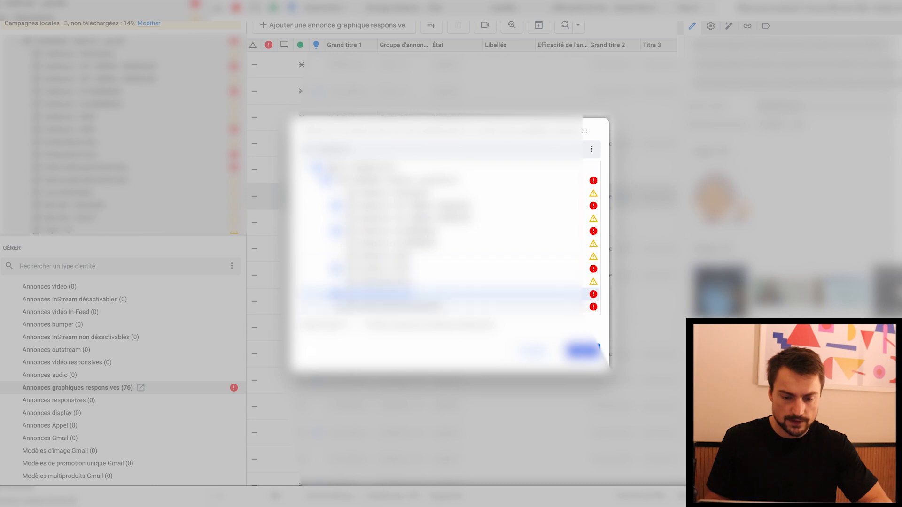
{"action": "scroll", "coordinate": [451, 237], "scroll_direction": "down", "scroll_amount": 3}
{"action": "left_click", "coordinate": [579, 350]}
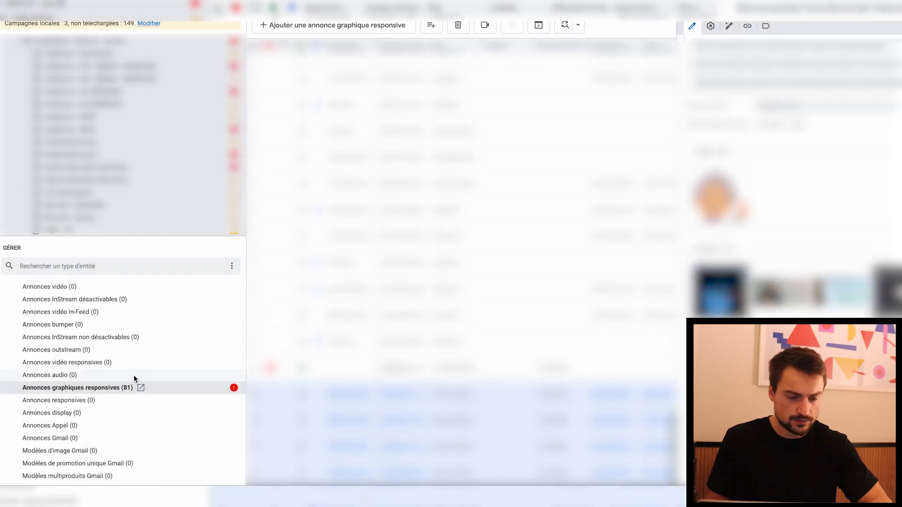
Display the responsive display ads of the first error-flagged pasted ad group to check the pasted ad
{"action": "scroll", "coordinate": [59, 379], "scroll_direction": "up", "scroll_amount": 5}
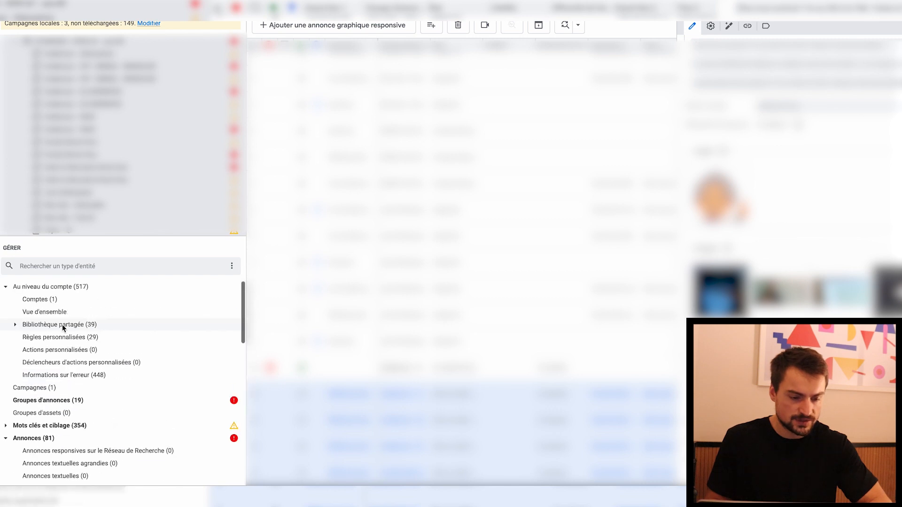
{"action": "left_click", "coordinate": [36, 400]}
{"action": "double_click", "coordinate": [370, 236]}
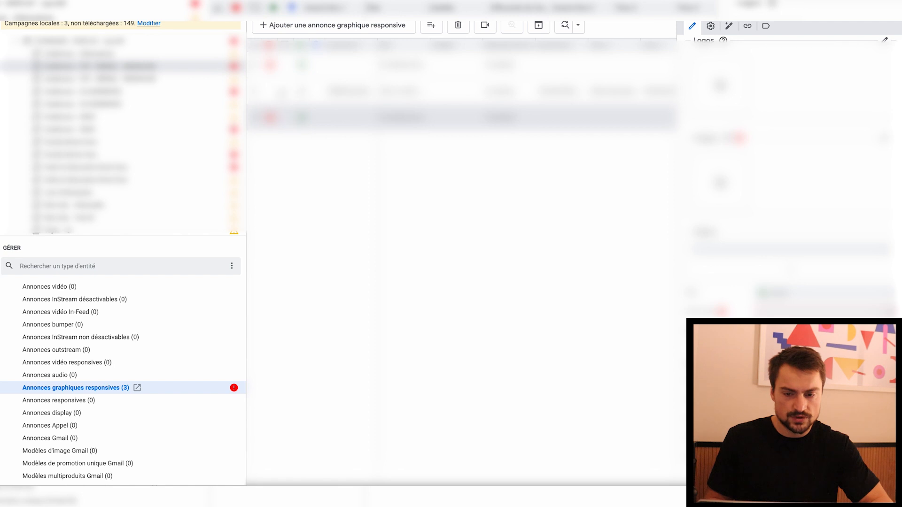
Delete the incomplete, error-flagged third responsive display ad from the selected ad group
{"action": "left_click", "coordinate": [282, 93]}
{"action": "left_click", "coordinate": [294, 118]}
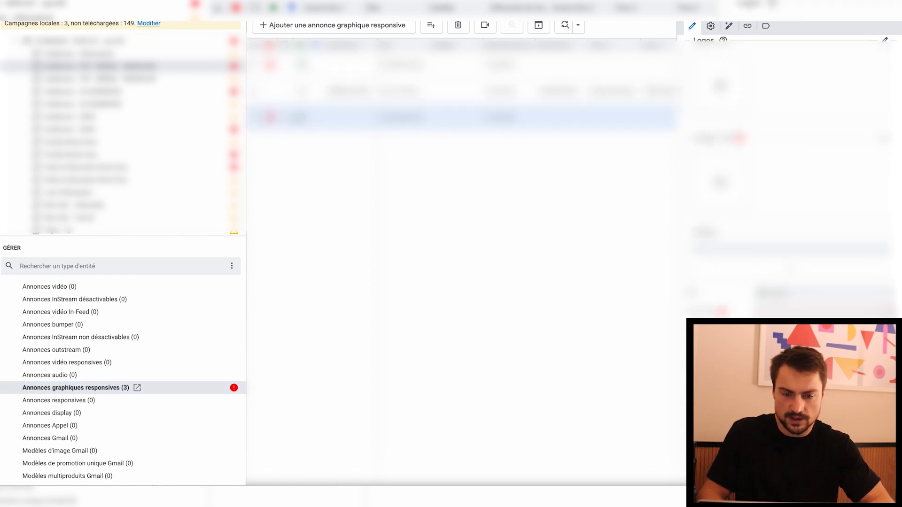
{"action": "key", "text": "Delete"}
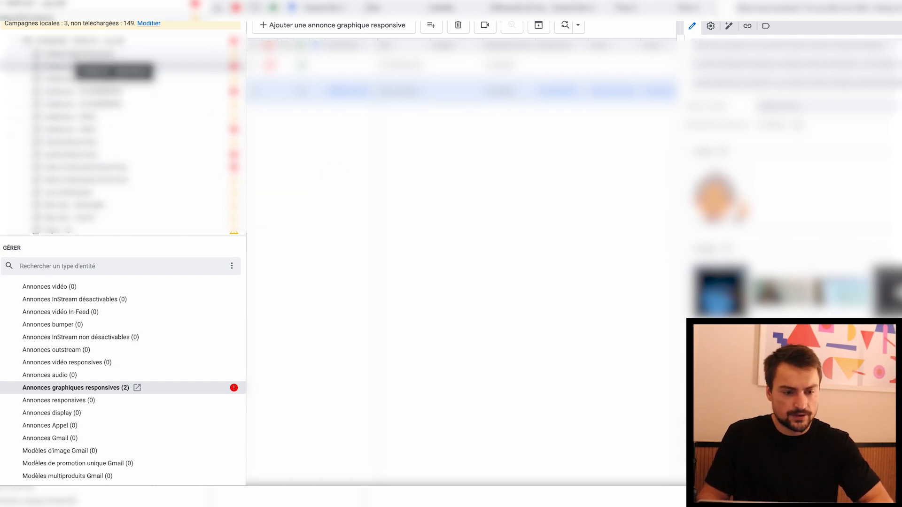
Copy the whole campaign STANDARD - DISPLAY - cpa bill from the account's campaign tree
{"action": "left_click", "coordinate": [64, 43]}
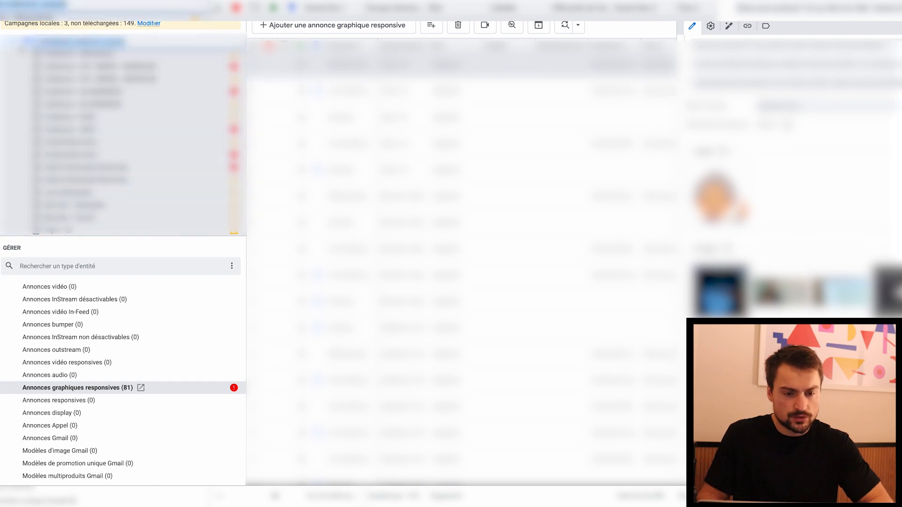
{"action": "left_click", "coordinate": [17, 43]}
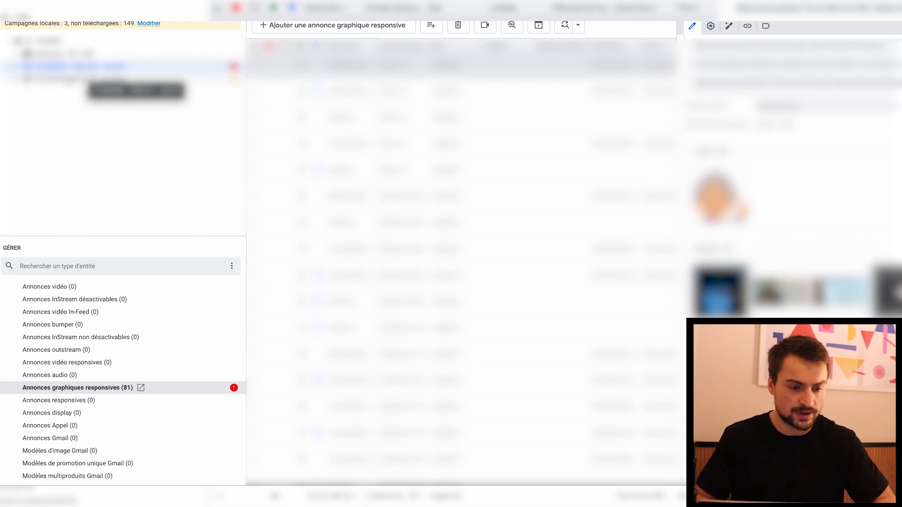
{"action": "right_click", "coordinate": [60, 68]}
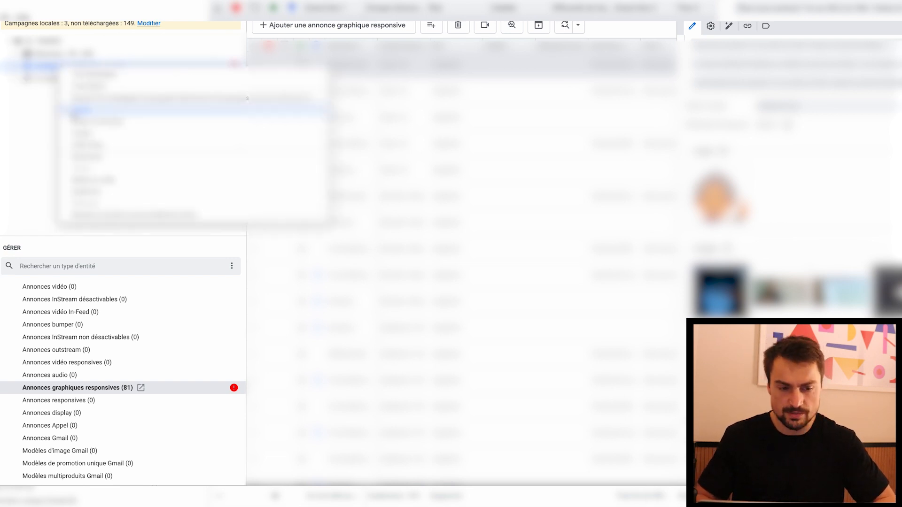
{"action": "left_click", "coordinate": [77, 111]}
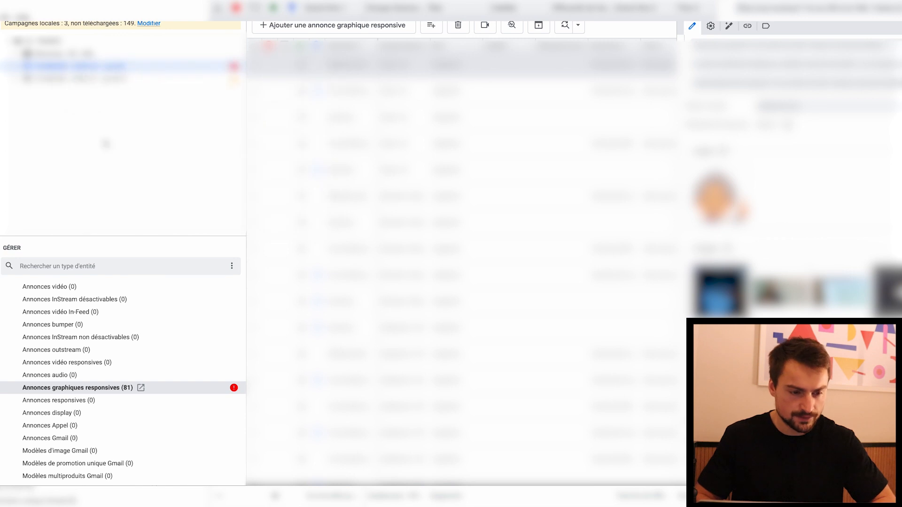
Paste the copied STANDARD - DISPLAY - cpa bill campaign into the same account's campaign list and delete the duplicate
{"action": "scroll", "coordinate": [27, 364], "scroll_direction": "up", "scroll_amount": 5}
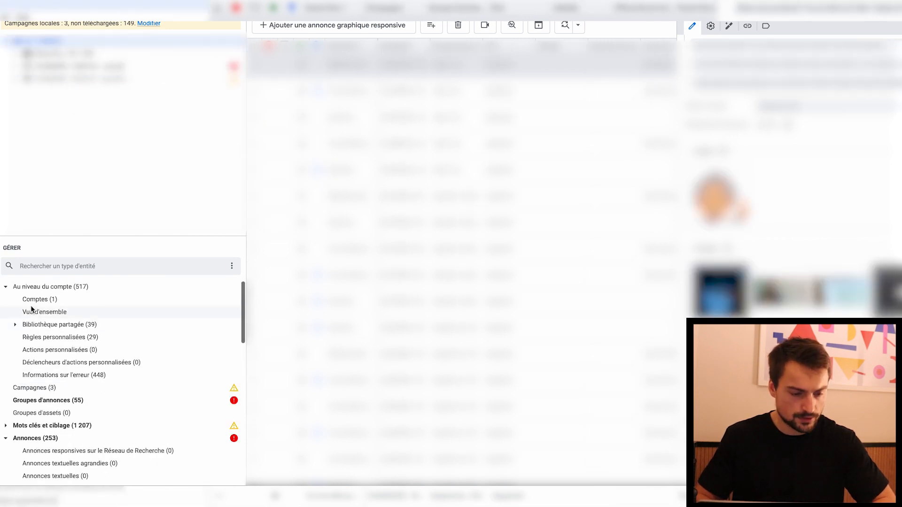
{"action": "left_click", "coordinate": [36, 299]}
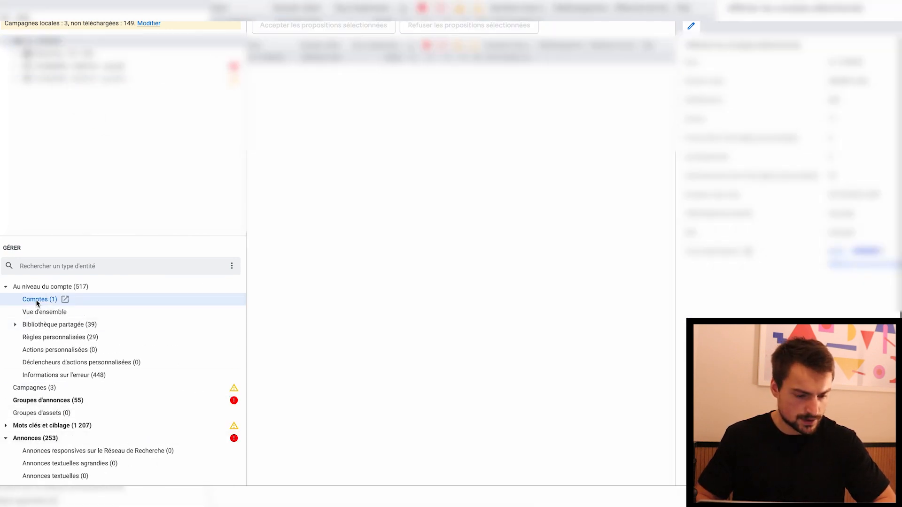
{"action": "left_click", "coordinate": [39, 386]}
{"action": "right_click", "coordinate": [328, 151]}
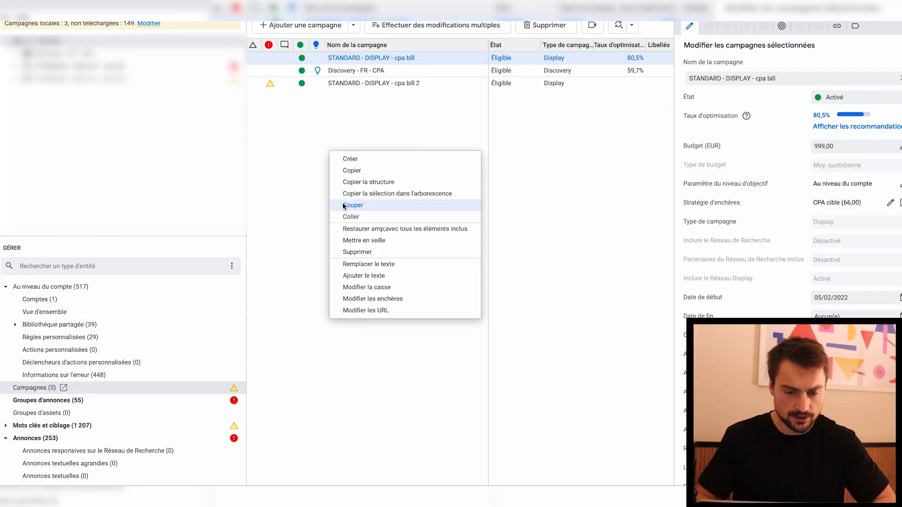
{"action": "left_click", "coordinate": [351, 217]}
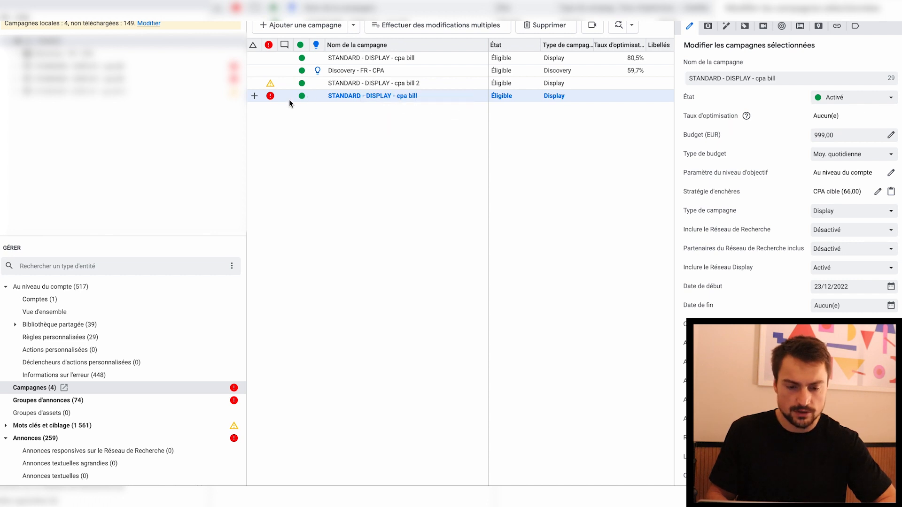
{"action": "key", "text": "Delete"}
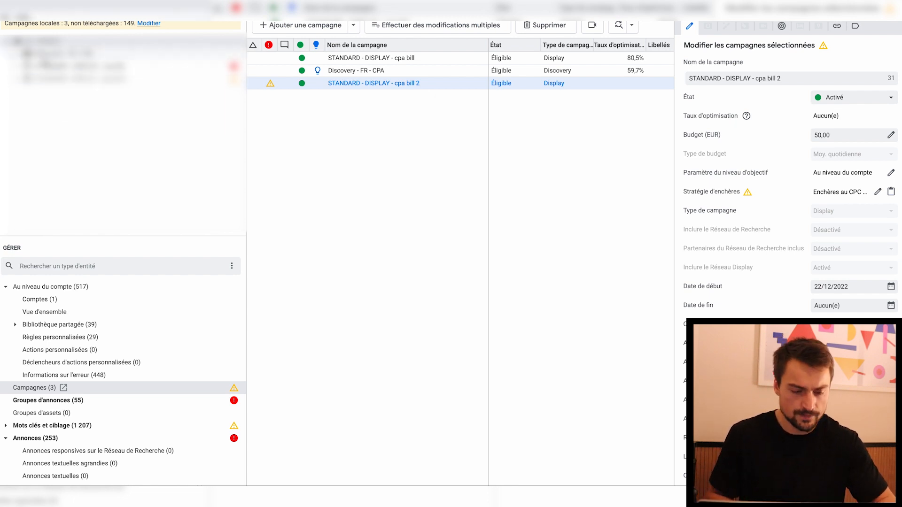
Copy all three of the account's campaigns at once, including Discovery - FR - CPA and both STANDARD - DISPLAY campaigns
{"action": "left_click", "coordinate": [41, 64]}
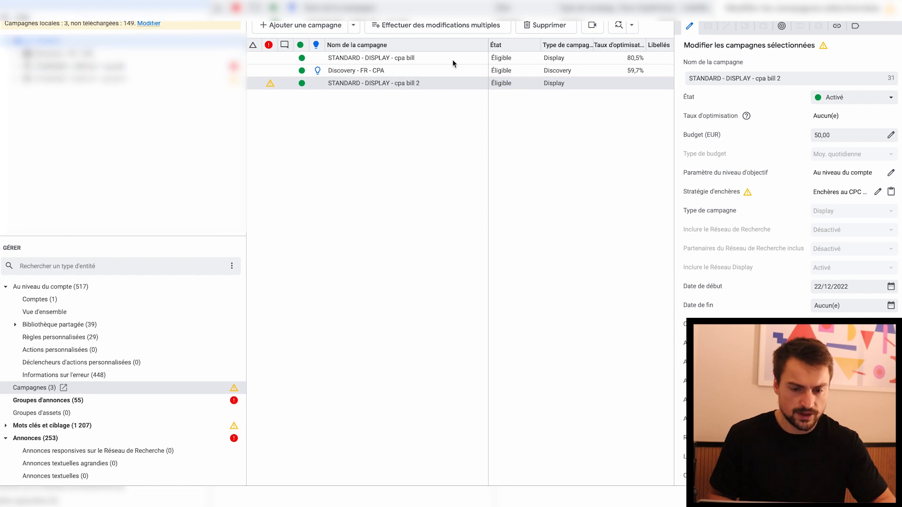
{"action": "left_click", "coordinate": [364, 71], "text": "ctrl"}
{"action": "left_click", "coordinate": [363, 60], "text": "ctrl"}
{"action": "right_click", "coordinate": [363, 60]}
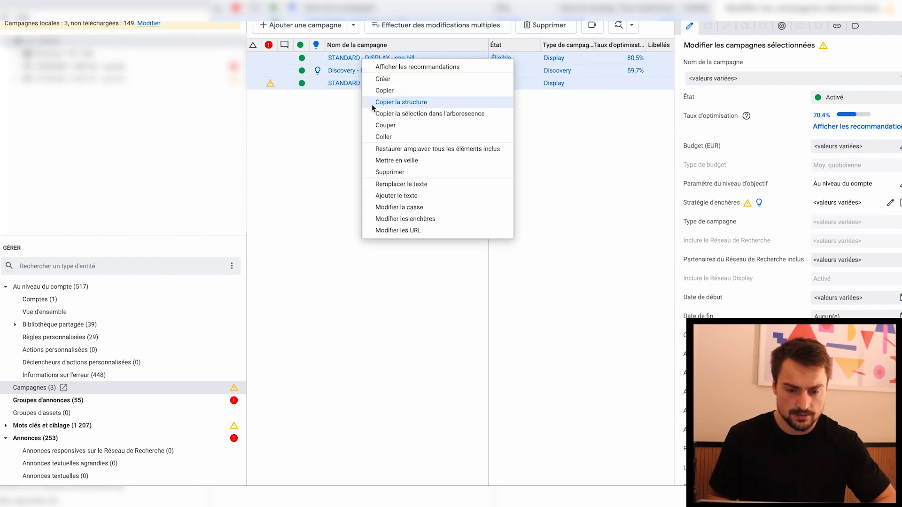
{"action": "left_click", "coordinate": [391, 91]}
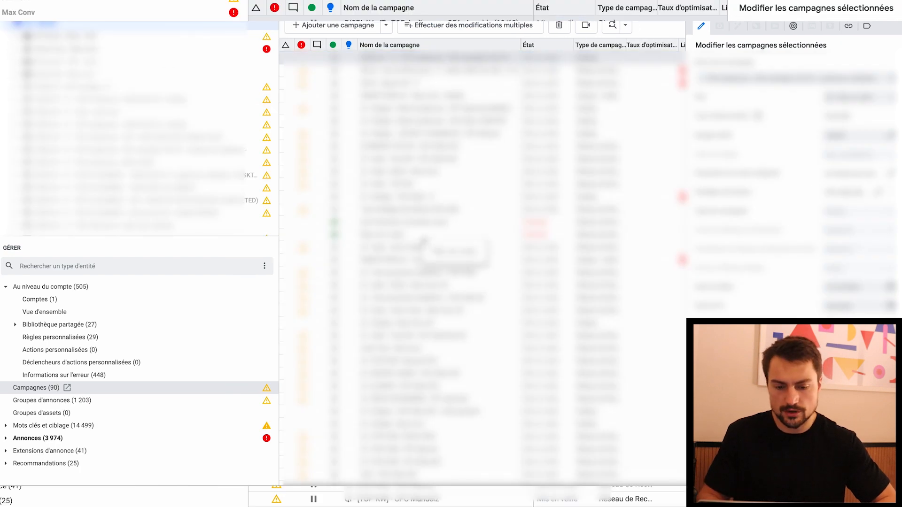
Paste the three copied campaigns into the campaign list of the other Google Ads account
{"action": "scroll", "coordinate": [389, 305], "scroll_direction": "down", "scroll_amount": 5}
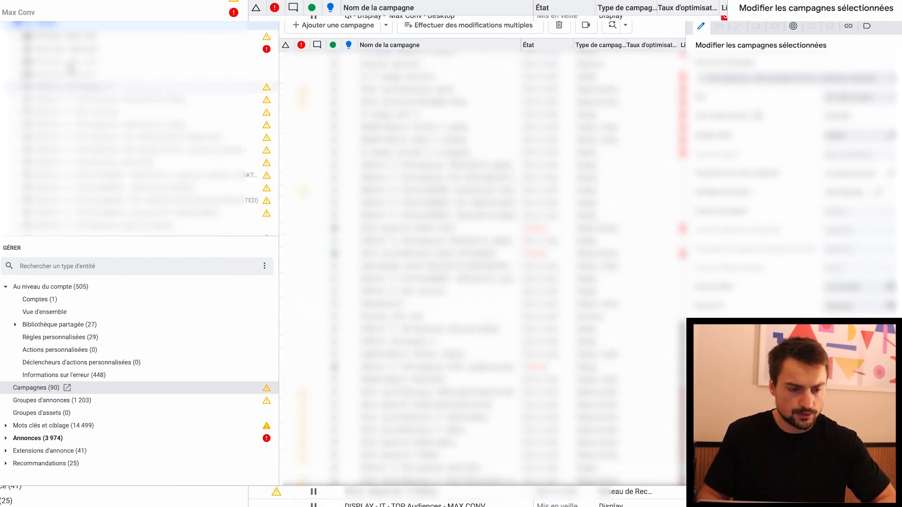
{"action": "left_click", "coordinate": [37, 386]}
{"action": "right_click", "coordinate": [437, 266]}
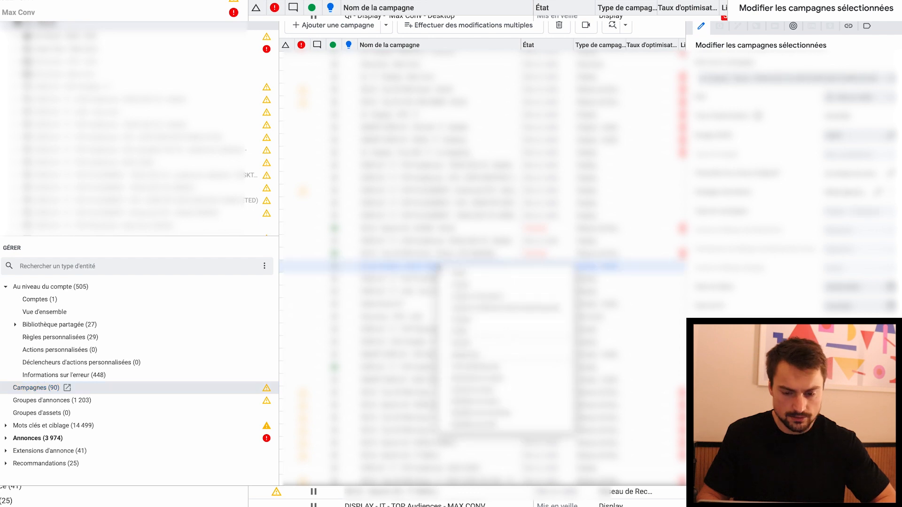
{"action": "left_click", "coordinate": [451, 332]}
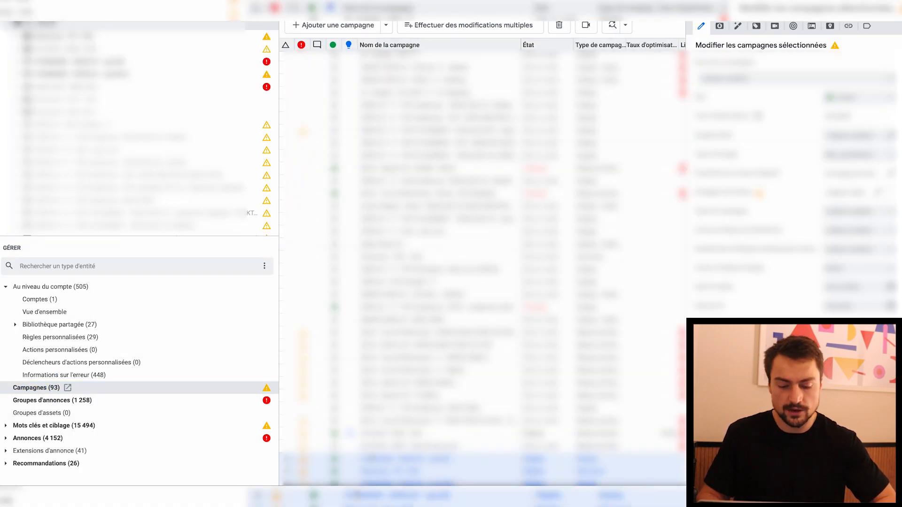
Open the pasted STANDARD - DISPLAY - cpa bill campaign and list its responsive display ads
{"action": "double_click", "coordinate": [370, 459]}
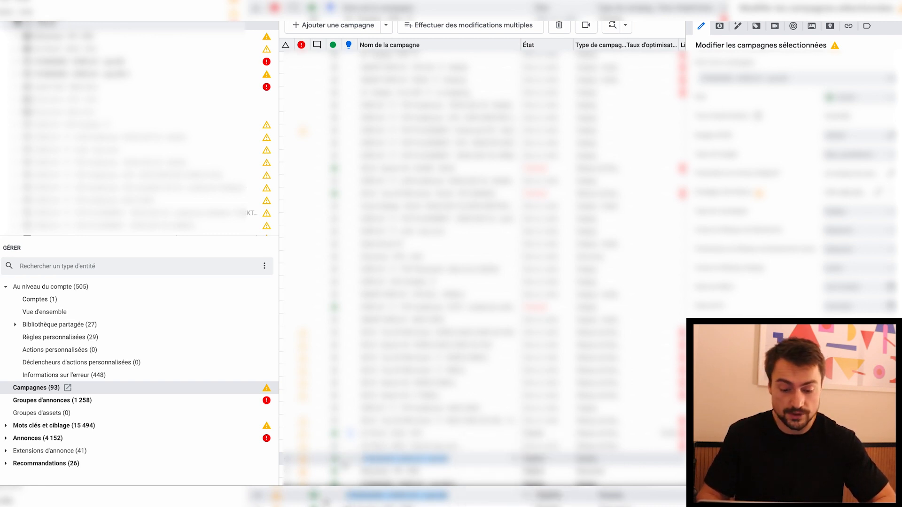
{"action": "double_click", "coordinate": [328, 461]}
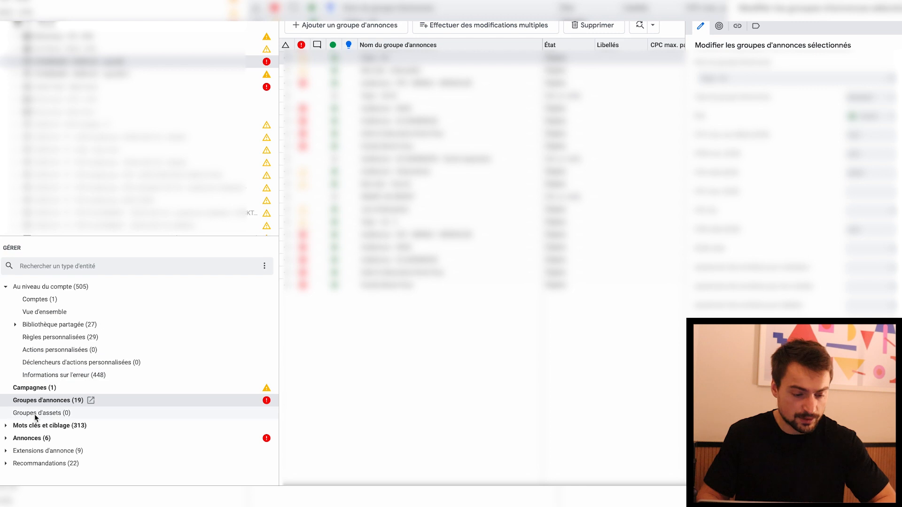
{"action": "left_click", "coordinate": [29, 439]}
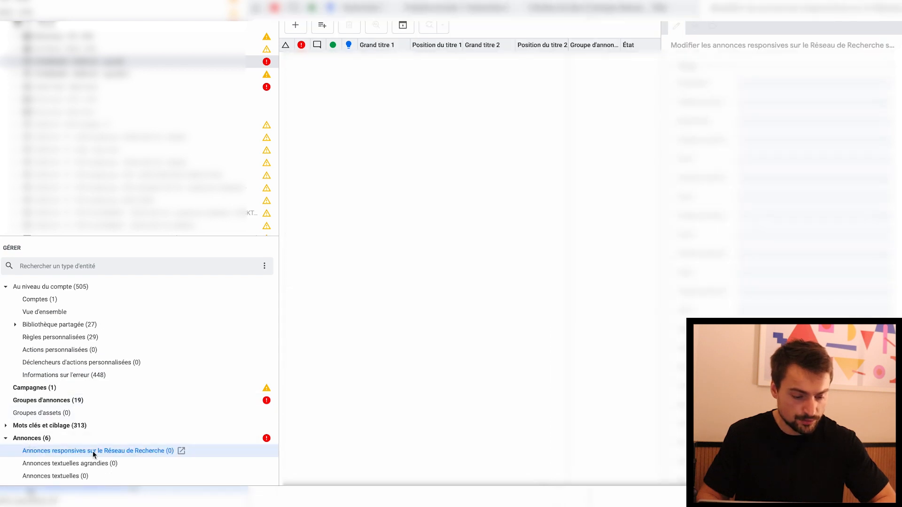
{"action": "scroll", "coordinate": [92, 451], "scroll_direction": "down", "scroll_amount": 5}
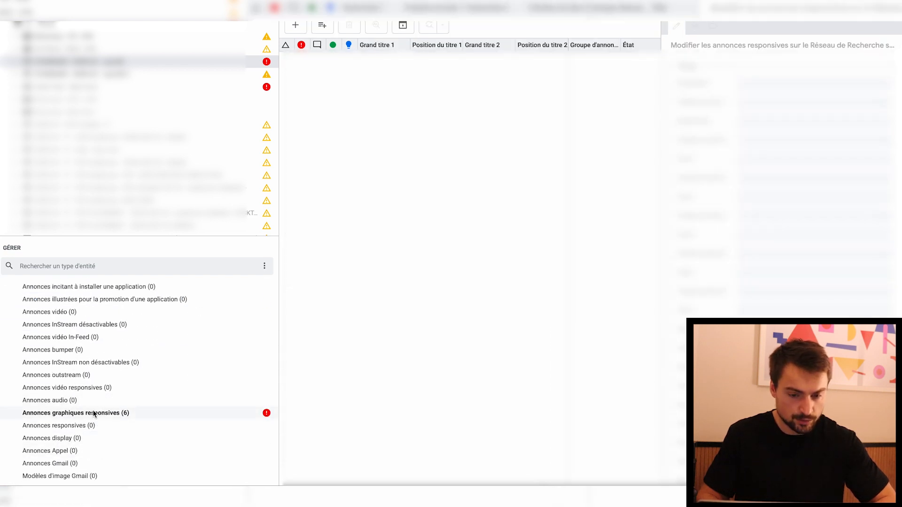
{"action": "left_click", "coordinate": [94, 413]}
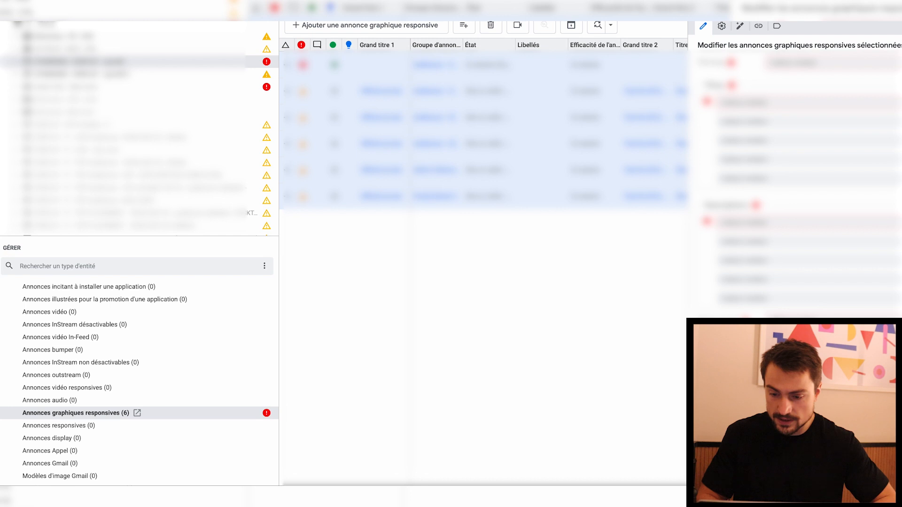
Set the business name to NOUVEAU SITE WEB and the final URL to NOUVELLE URL for all six responsive display ads
{"action": "scroll", "coordinate": [782, 227], "scroll_direction": "down", "scroll_amount": 2}
{"action": "left_click", "coordinate": [783, 227]}
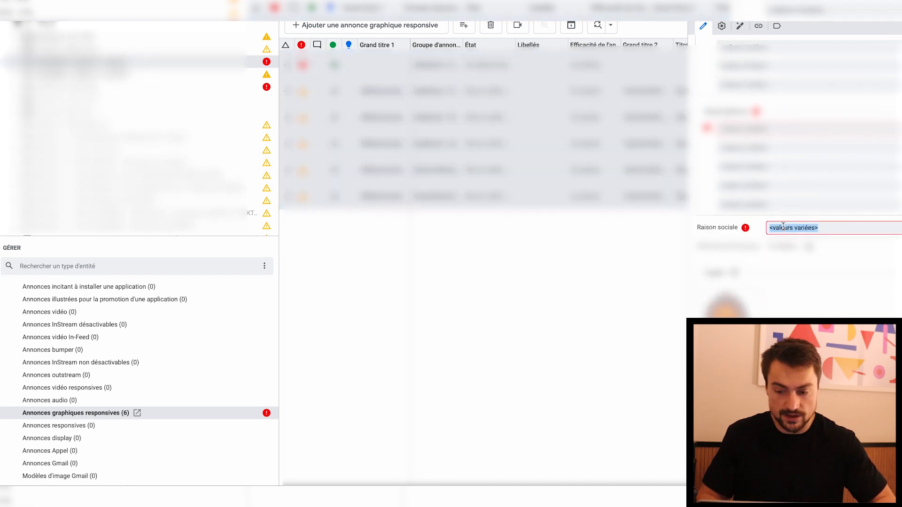
{"action": "type", "text": "NOUVEAU SITE WEB"}
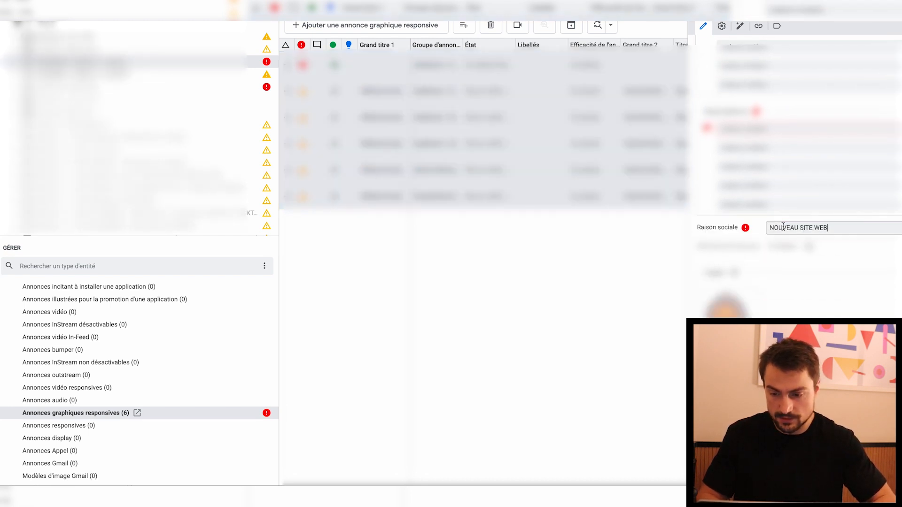
{"action": "scroll", "coordinate": [783, 227], "scroll_direction": "up", "scroll_amount": 10}
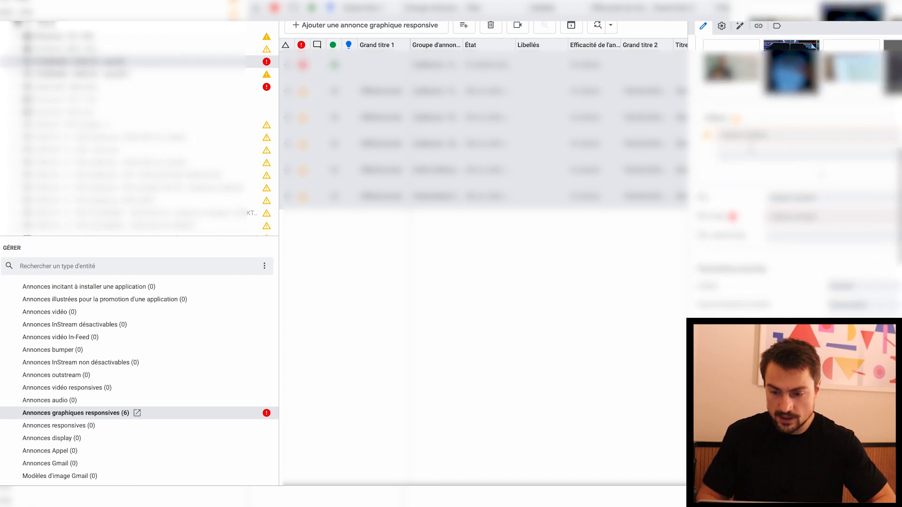
{"action": "left_click", "coordinate": [782, 216]}
{"action": "type", "text": "NOUVELLE URL"}
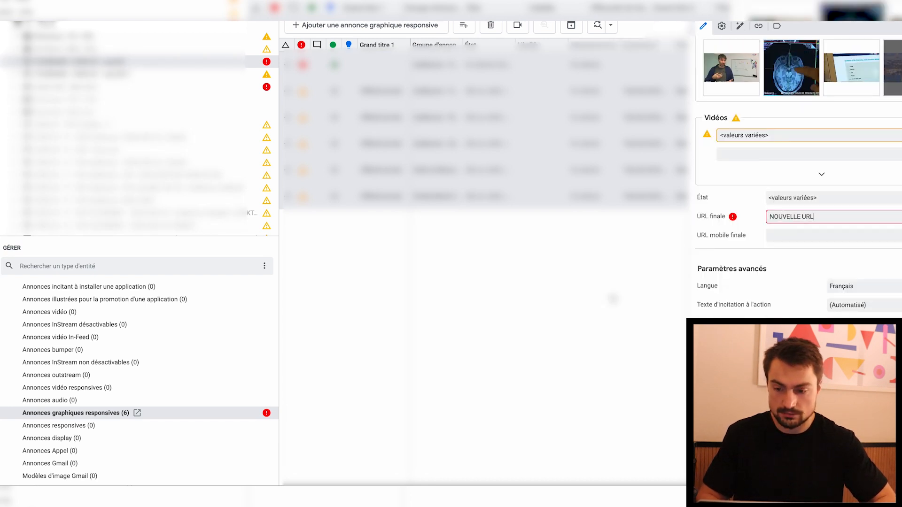
{"action": "left_click", "coordinate": [581, 233]}
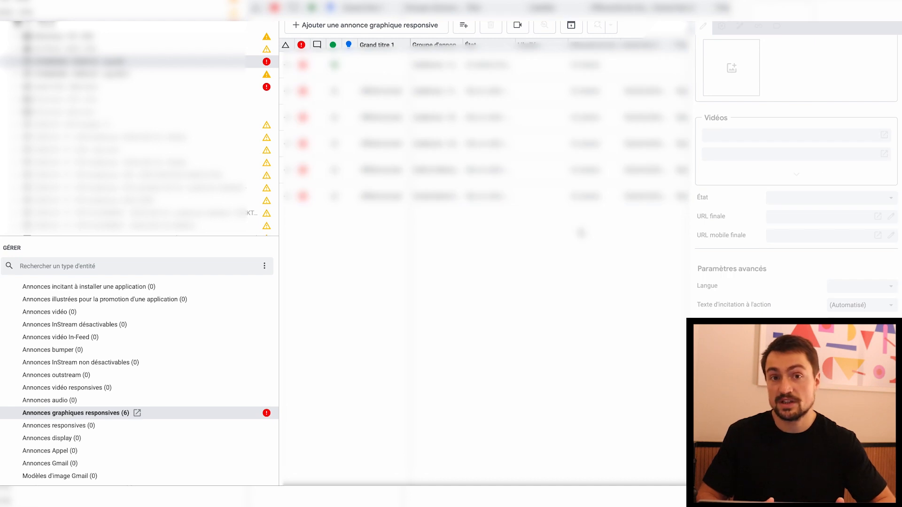